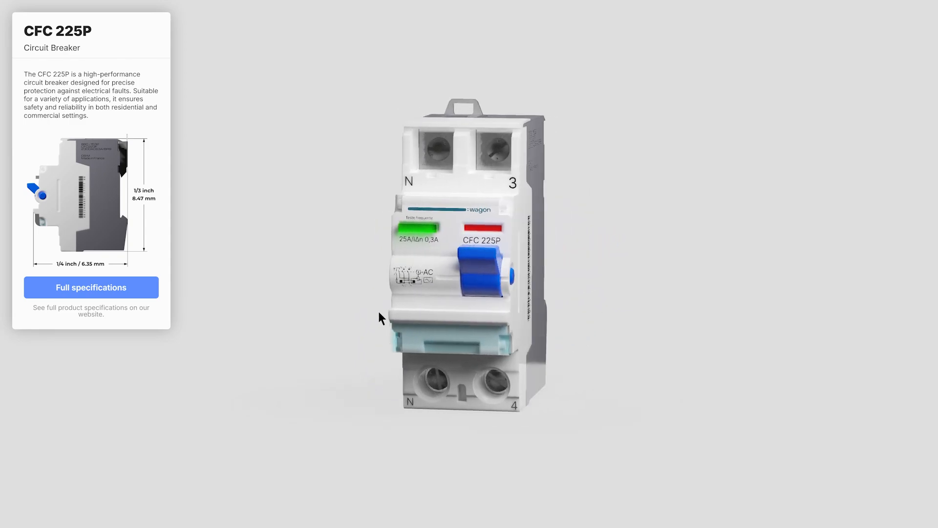
# Orbit the circuit breaker in the finished preview and open its full specifications.
pyautogui.moveTo(559, 321); pyautogui.dragTo(585, 323)
pyautogui.click(128, 294)
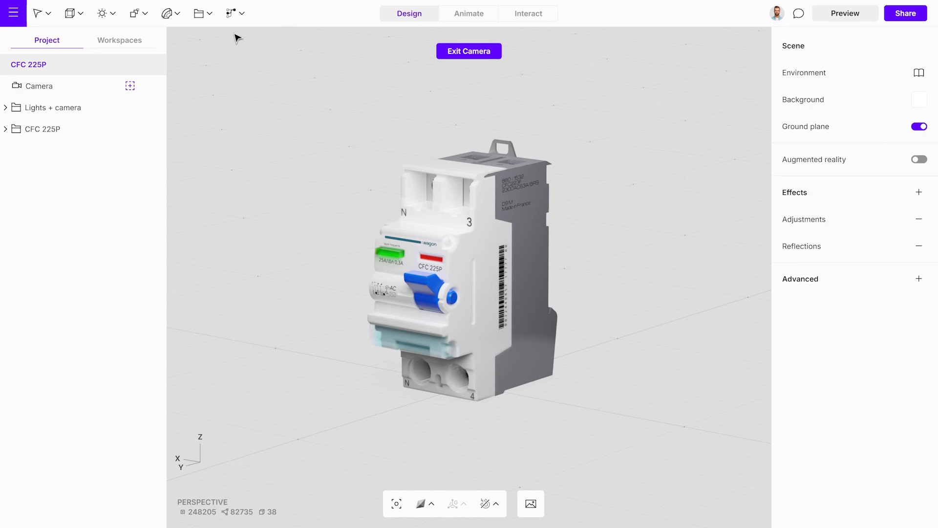
# Add a Floating UI to the scene and give it a text element named Title.
pyautogui.click(233, 13)
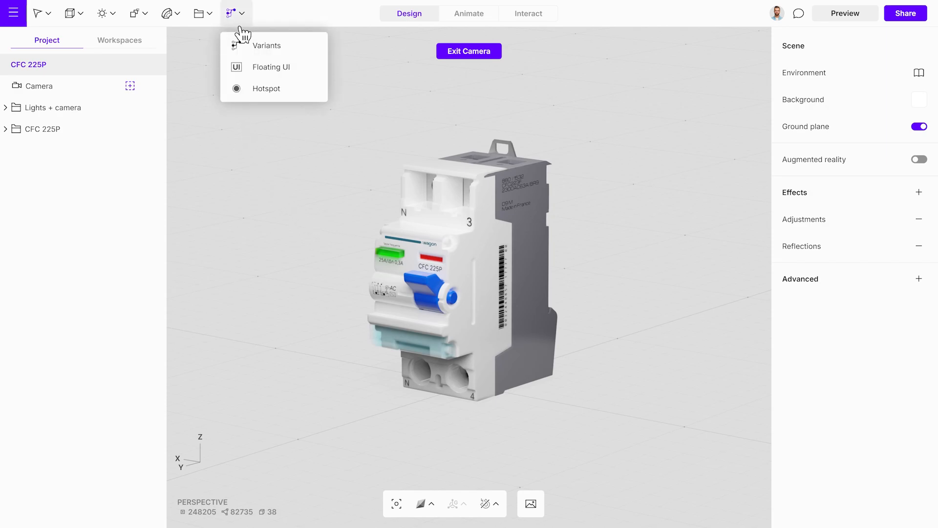
pyautogui.click(256, 68)
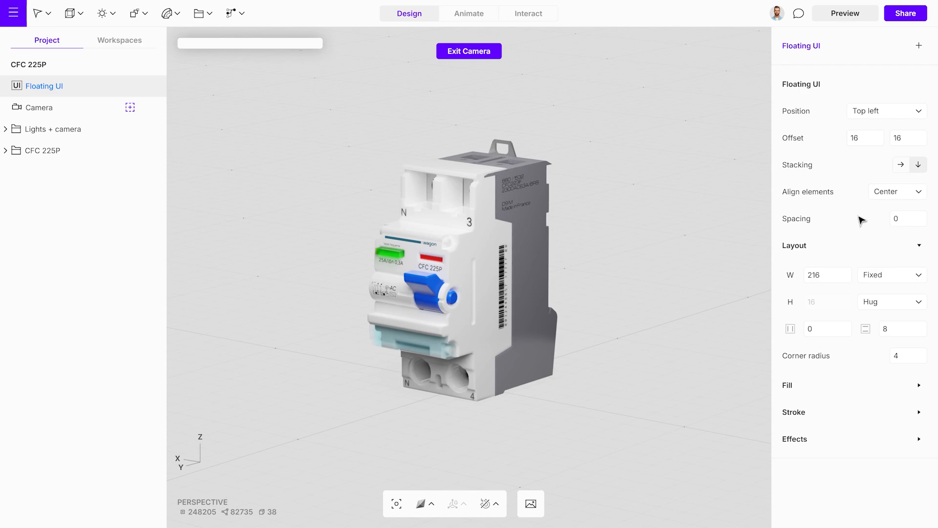
pyautogui.click(919, 47)
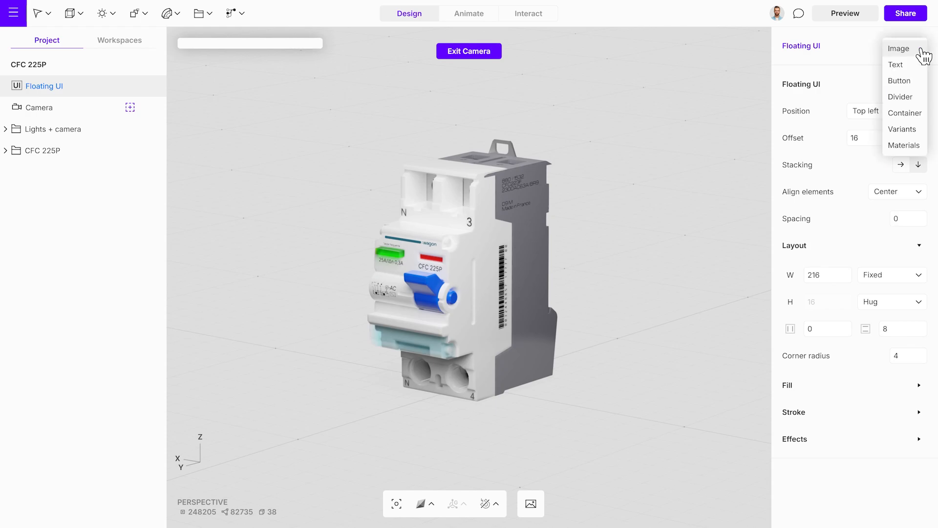
pyautogui.click(897, 65)
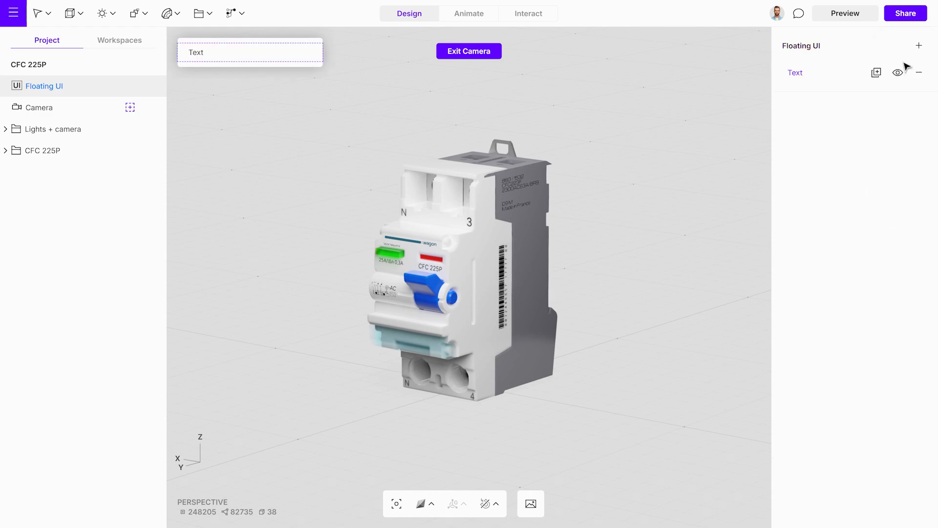
pyautogui.doubleClick(800, 76)
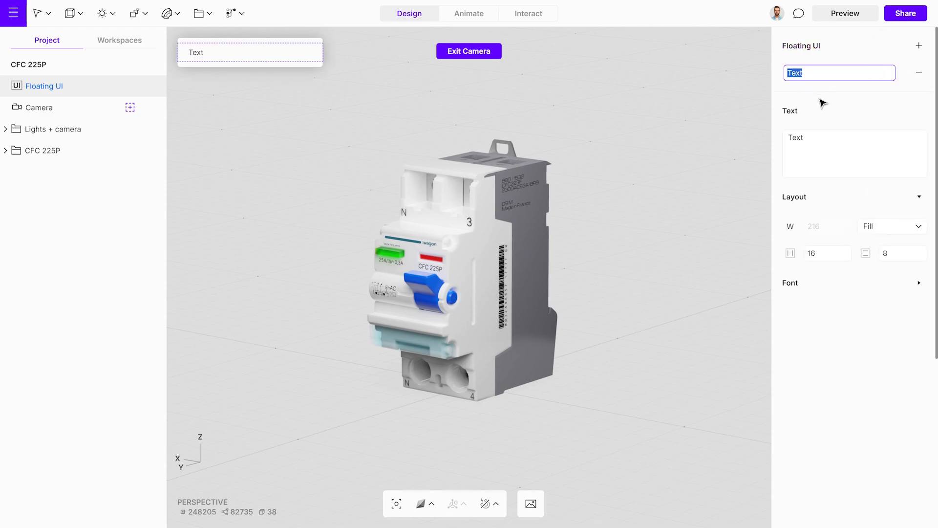
pyautogui.write('Title')
pyautogui.press('Return')
# Replace the Title element's placeholder text with CFC 225P.
pyautogui.click(816, 147)
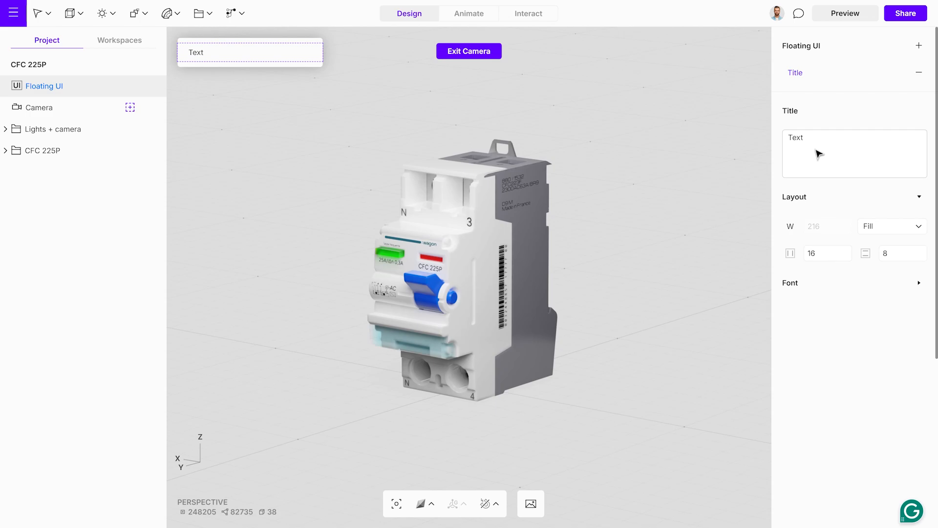
pyautogui.hotkey('ctrl', 'a')
pyautogui.write('CFC 225P')
# Style the title in the Inter font with weight 900 and font size 19.
pyautogui.click(872, 289)
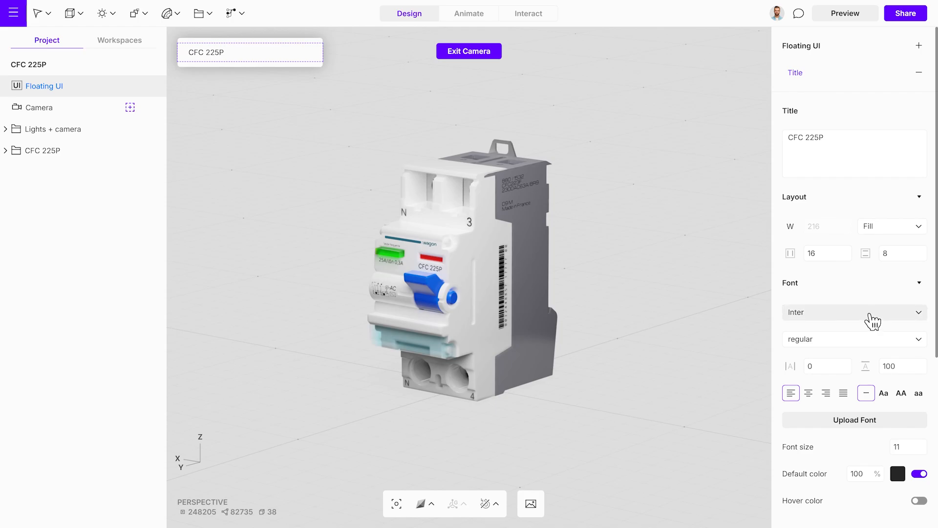
pyautogui.click(869, 316)
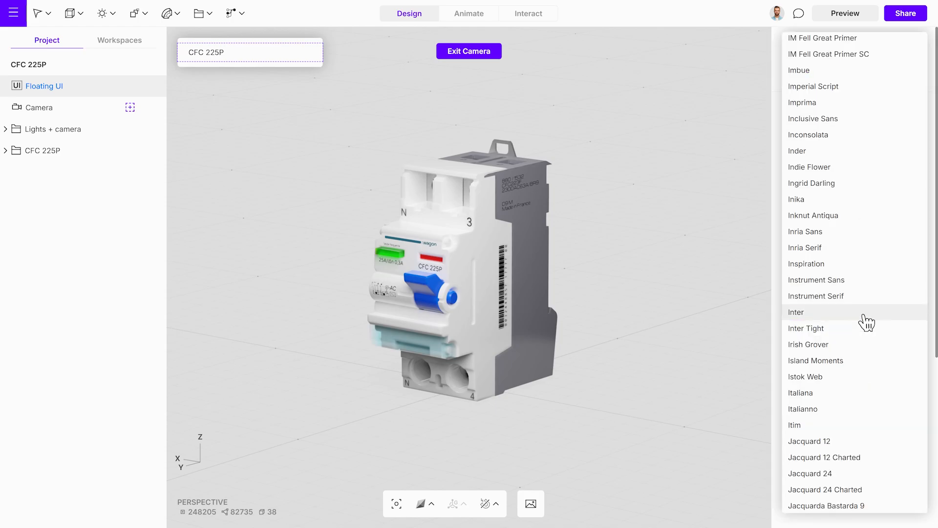
pyautogui.click(830, 314)
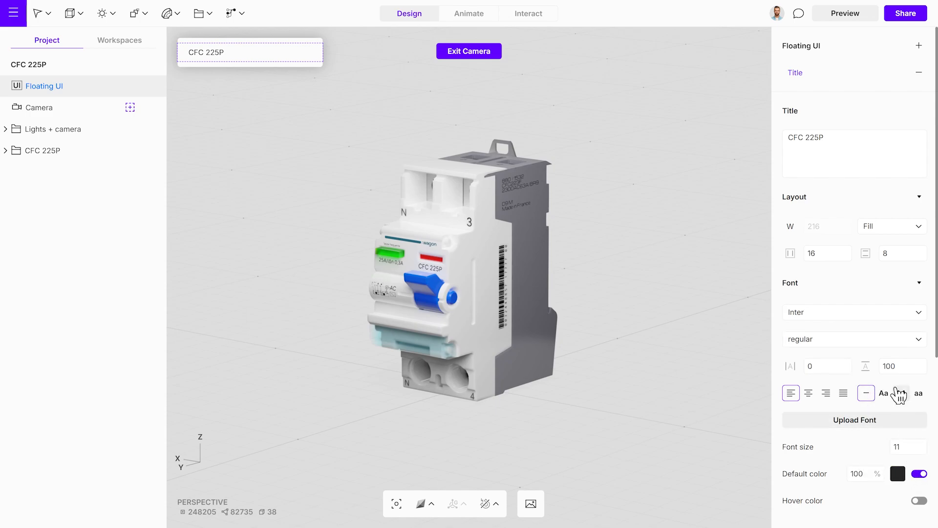
pyautogui.click(859, 344)
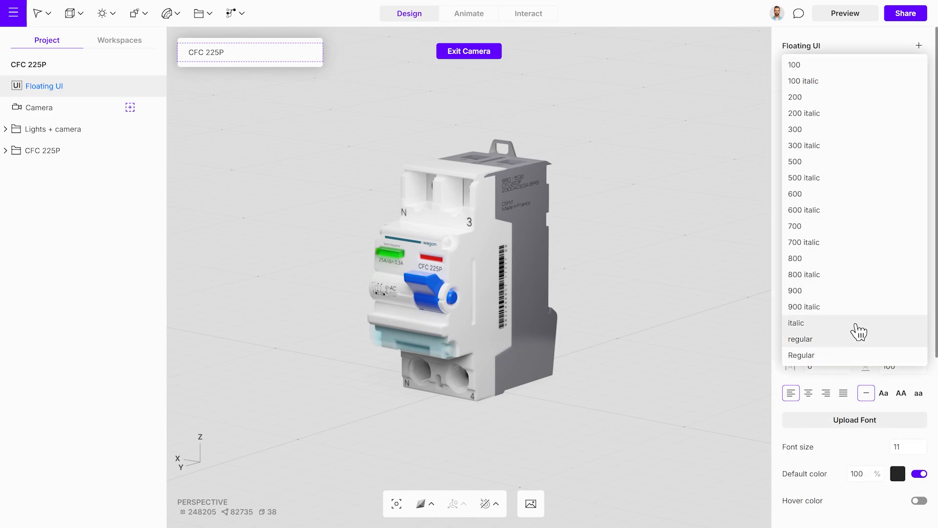
pyautogui.click(844, 293)
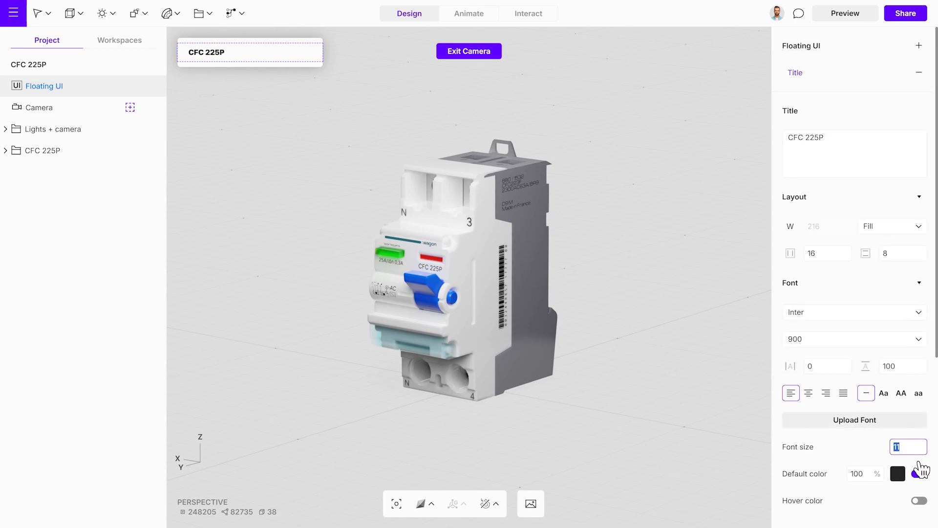
pyautogui.press('Return')
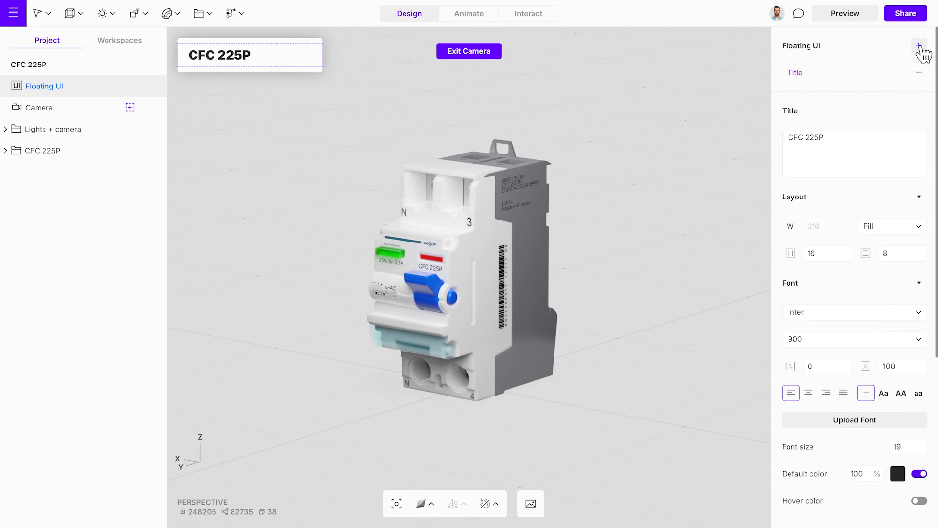
# Add a second text element to the Floating UI and name it Subtitle.
pyautogui.click(919, 46)
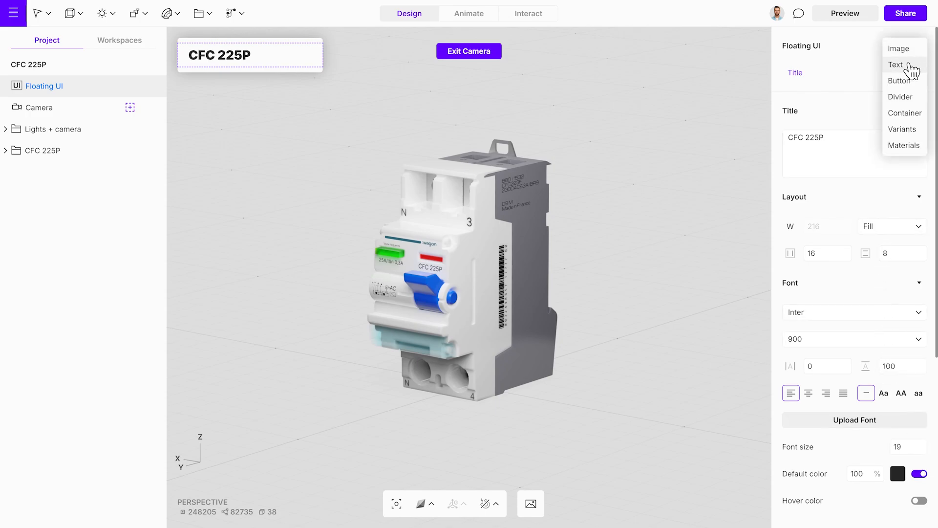
pyautogui.click(908, 65)
pyautogui.doubleClick(799, 100)
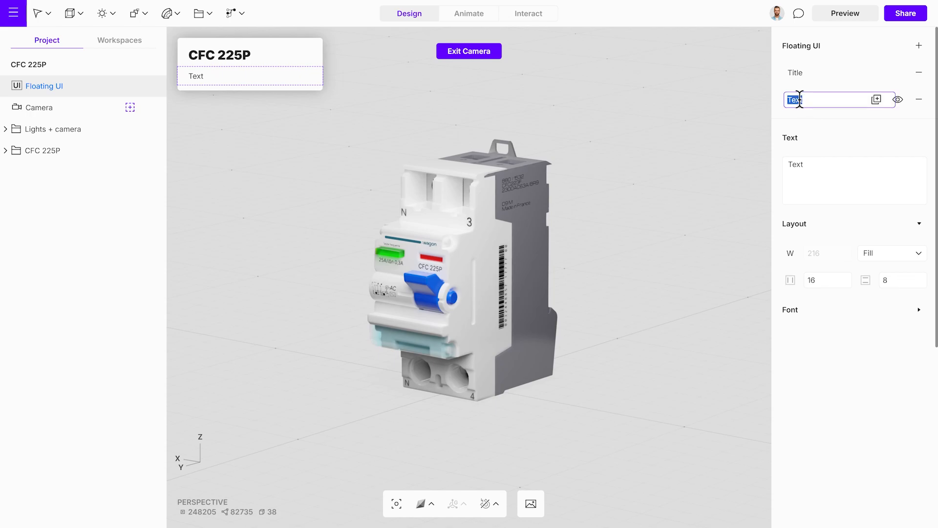
pyautogui.write('Subtitle')
pyautogui.press('Return')
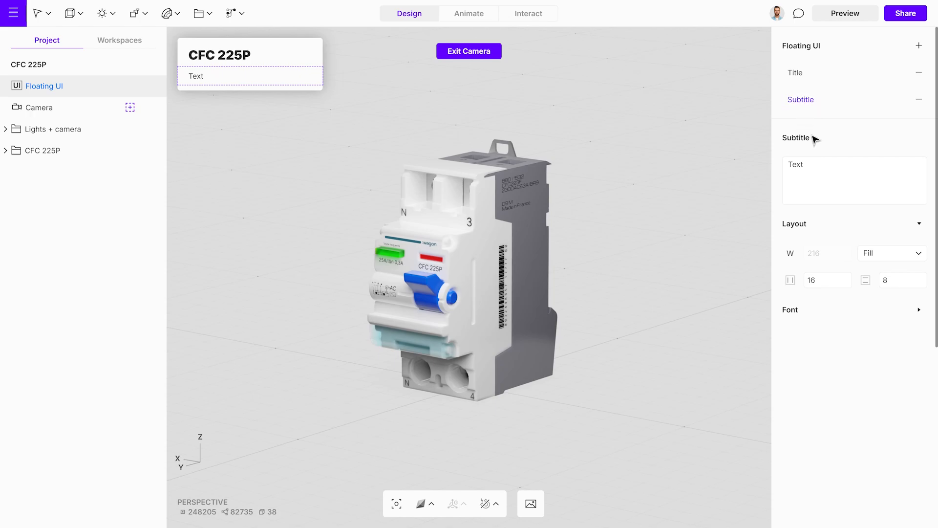
# Set the subtitle's text to Circuit Breaker and its vertical padding to 0.
pyautogui.click(815, 166)
pyautogui.press('BackSpace')
pyautogui.press('BackSpace')
pyautogui.press('BackSpace')
pyautogui.press('BackSpace')
pyautogui.write('Cir')
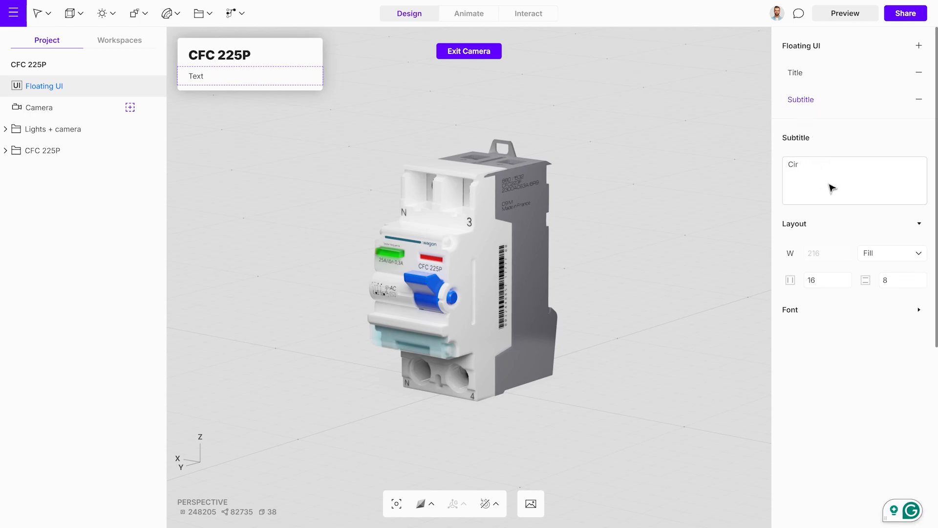
pyautogui.write('cuit Breaker')
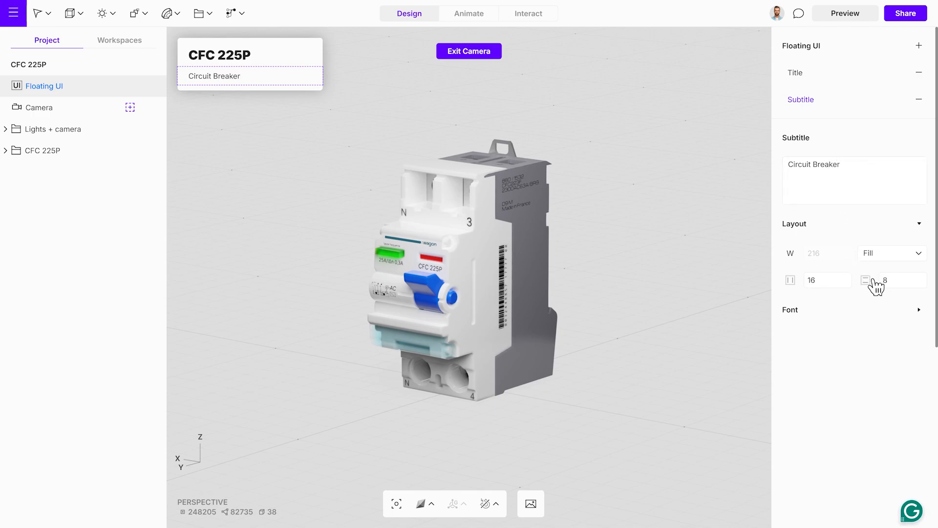
pyautogui.moveTo(920, 282); pyautogui.dragTo(915, 328)
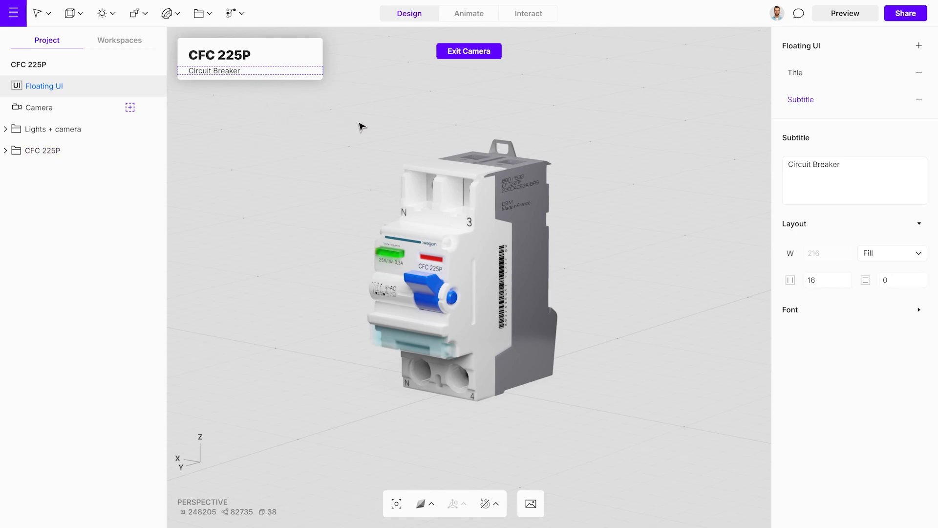
# Add a divider below the subtitle, followed by a text element named Description.
pyautogui.click(919, 45)
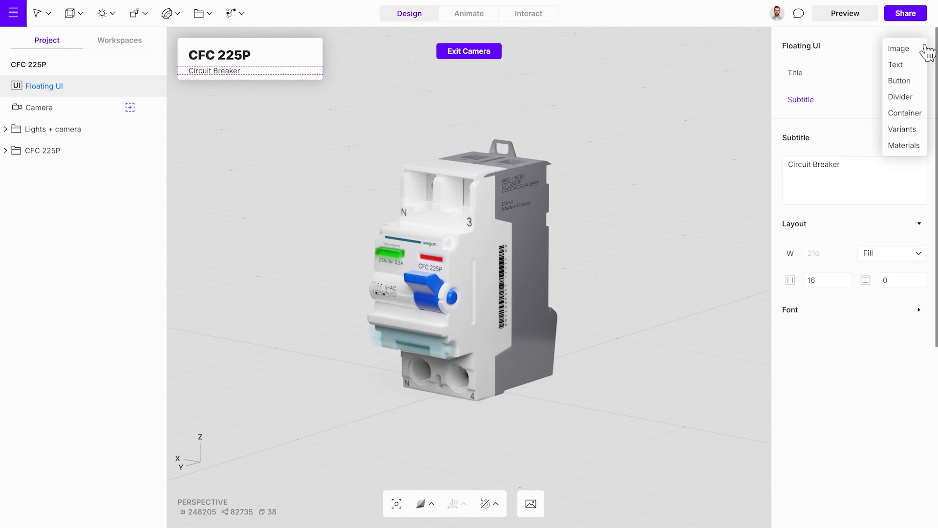
pyautogui.click(901, 97)
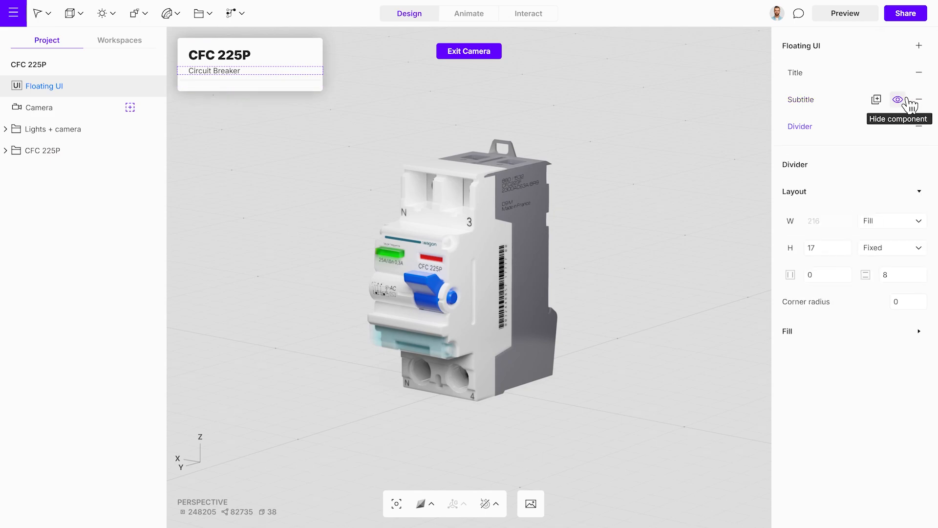
pyautogui.click(919, 46)
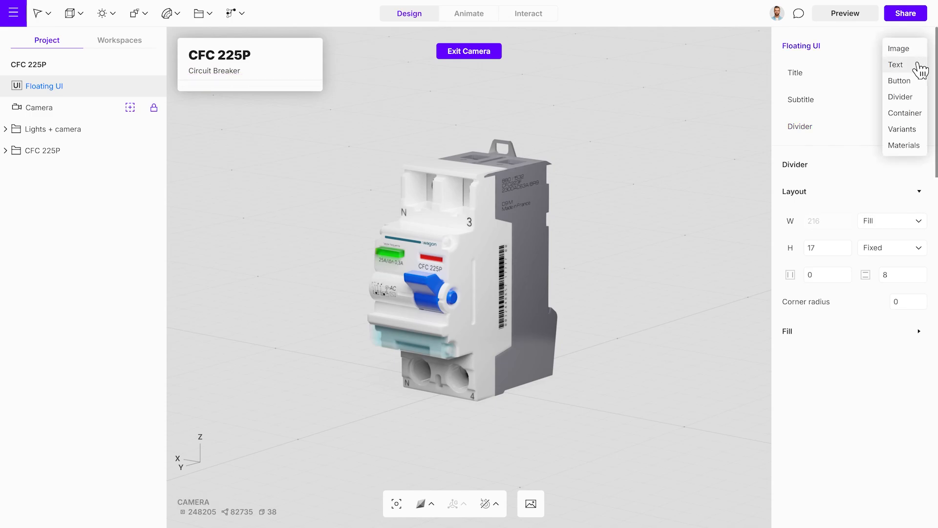
pyautogui.click(918, 68)
pyautogui.doubleClick(796, 151)
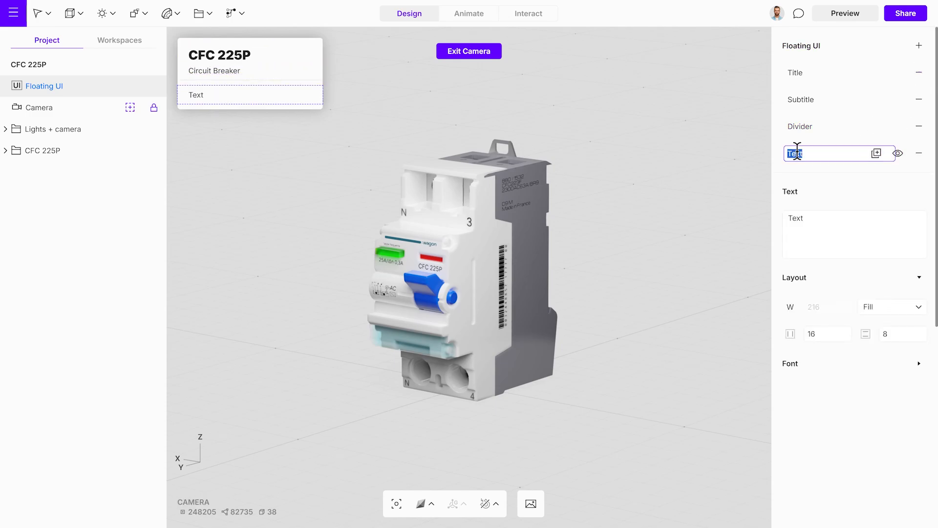
pyautogui.write('Description')
pyautogui.press('Return')
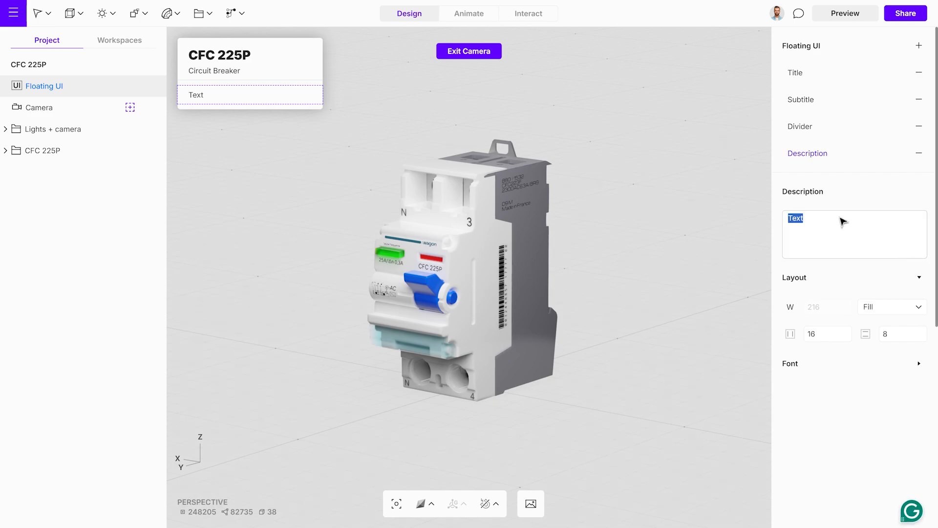
# Enter the product text starting "The CFC 225P is a high-performance circuit breaker" in the description, with font size 9 and line height 125.
pyautogui.write('The CFC 225P is a high-performance circuit breaker designed for precise protection against electrical faults. Suitable for a variety of applications, it ensures safety and reliability in both residential and commercial settings.')
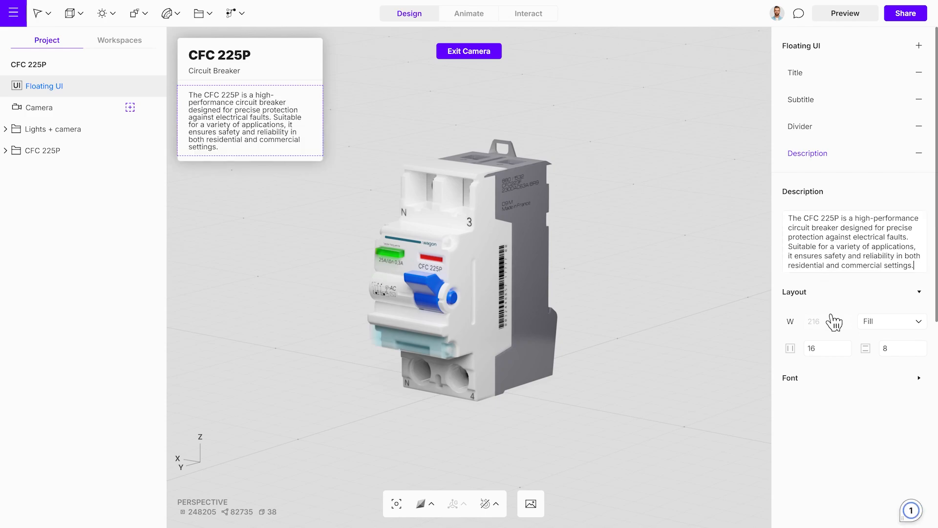
pyautogui.click(917, 378)
pyautogui.scroll(-3, 913, 384)
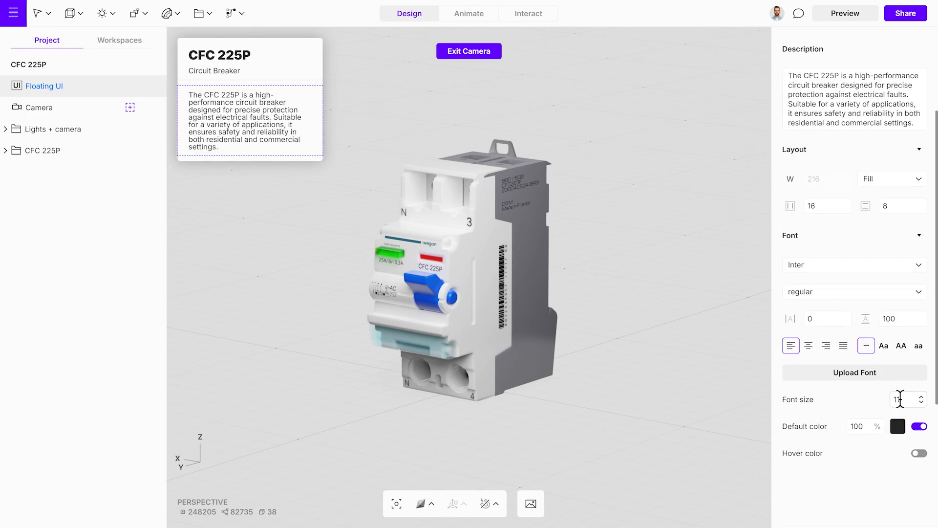
pyautogui.press('Return')
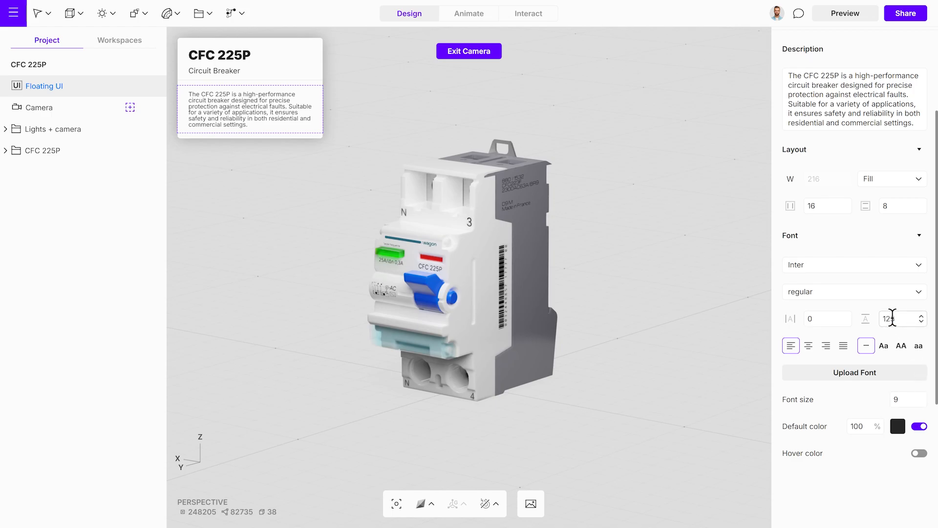
pyautogui.press('Return')
pyautogui.scroll(3, 904, 331)
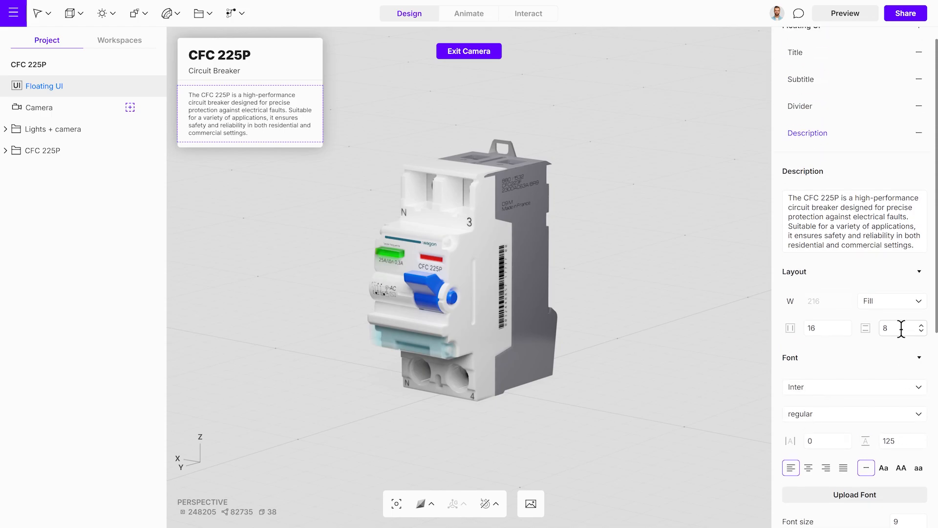
pyautogui.scroll(1, 902, 328)
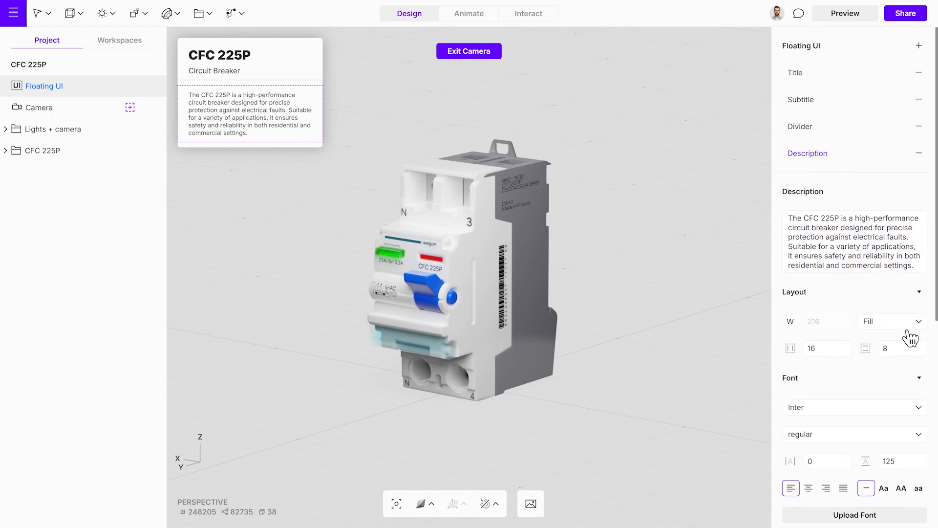
# Add an image element below the description and upload CFC 223.png from the Images folder as its picture.
pyautogui.click(919, 49)
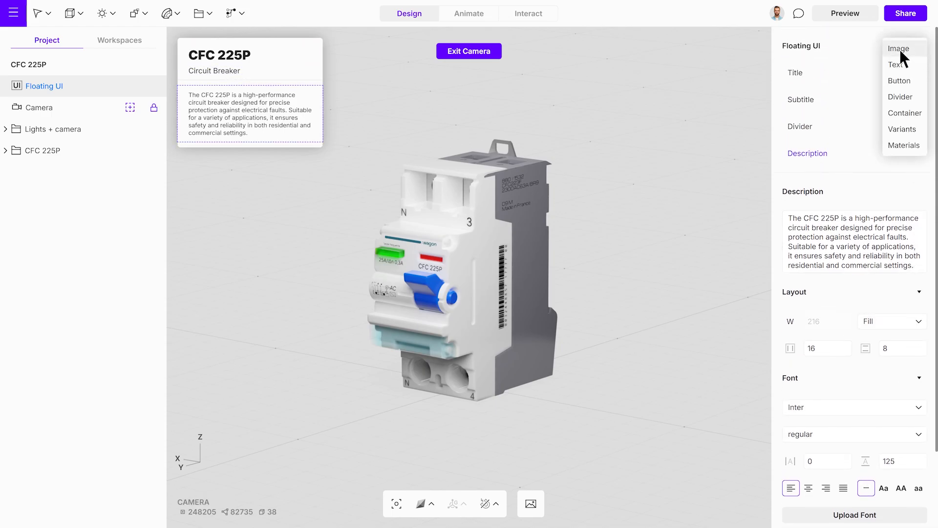
pyautogui.click(899, 49)
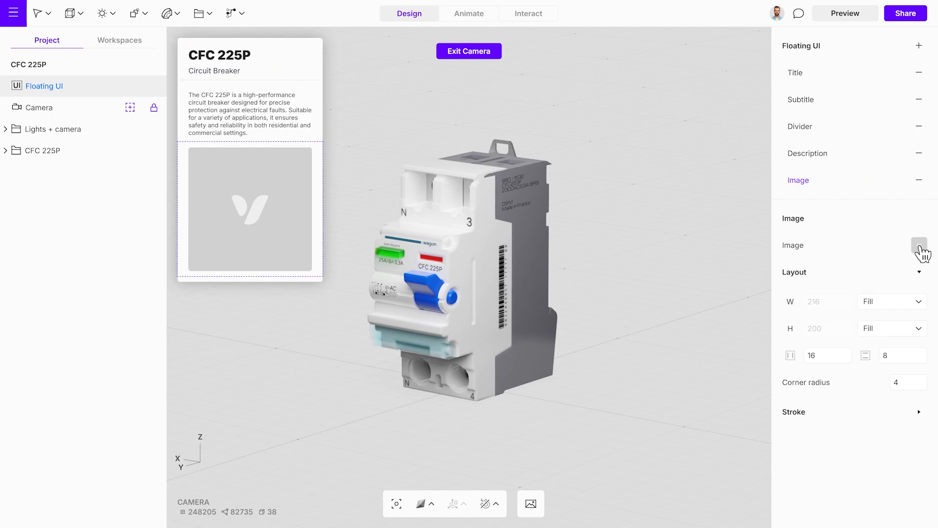
pyautogui.click(919, 246)
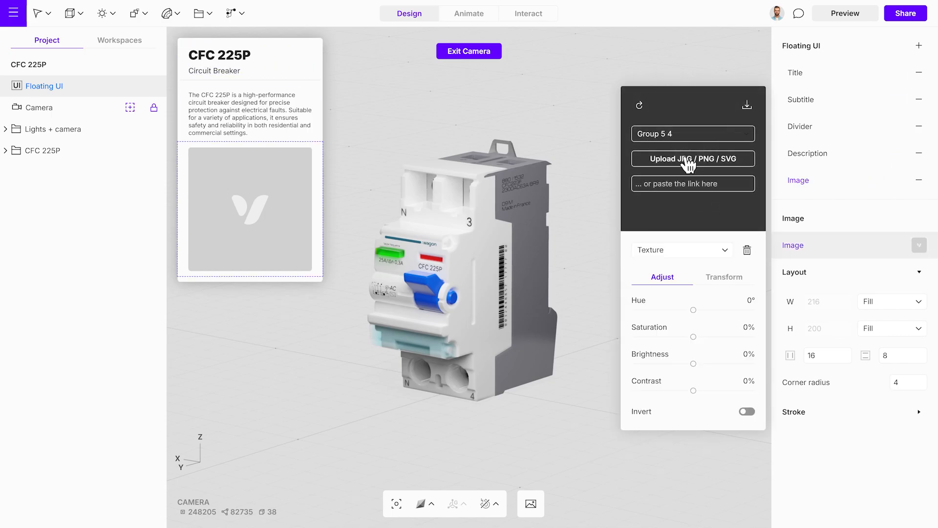
pyautogui.click(689, 161)
pyautogui.click(370, 190)
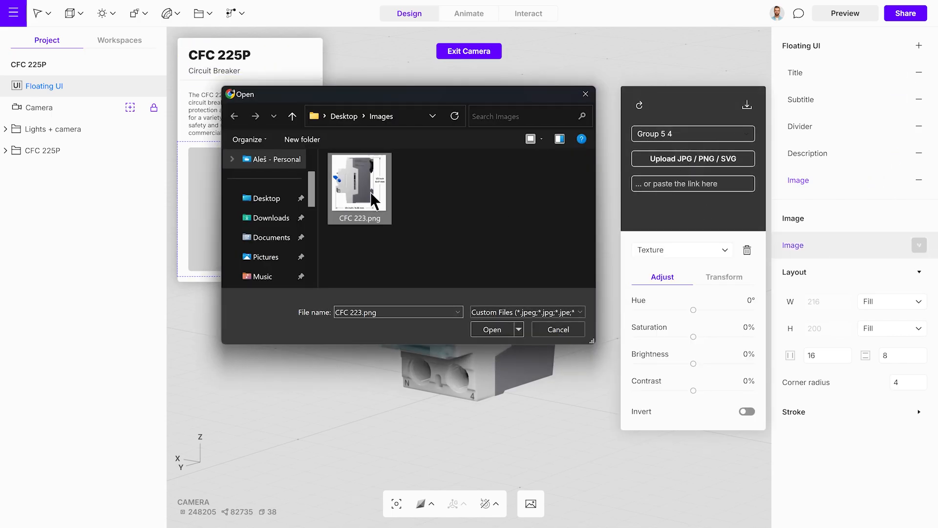
pyautogui.click(491, 330)
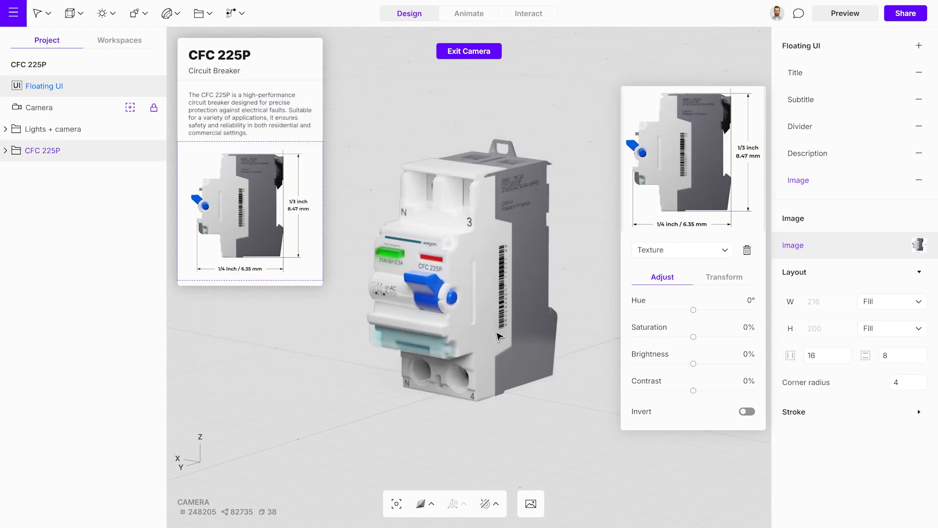
pyautogui.click(856, 221)
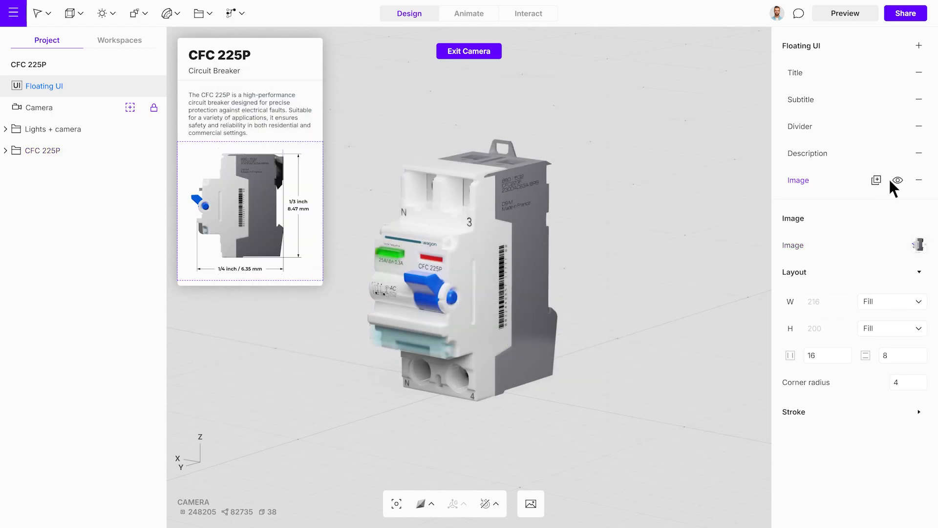
# Add a button below the product image and set its text to Full specifications.
pyautogui.click(919, 46)
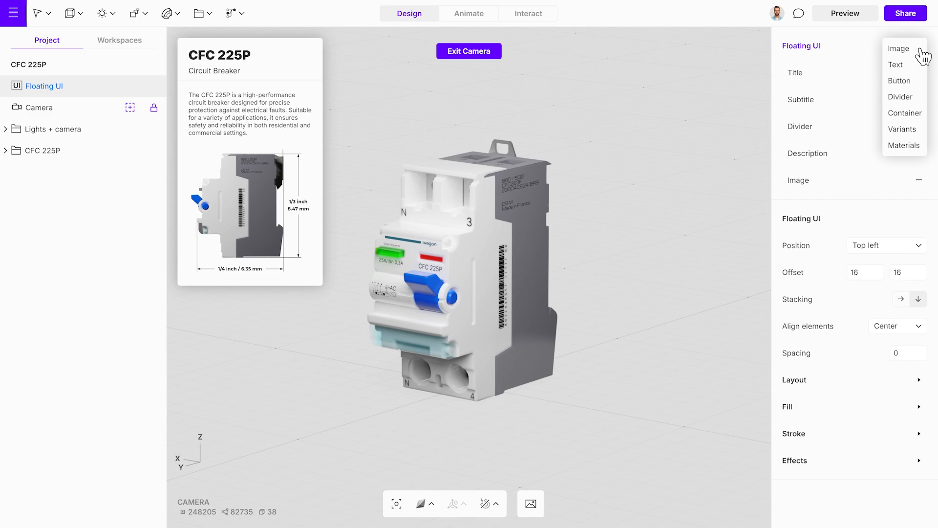
pyautogui.click(905, 81)
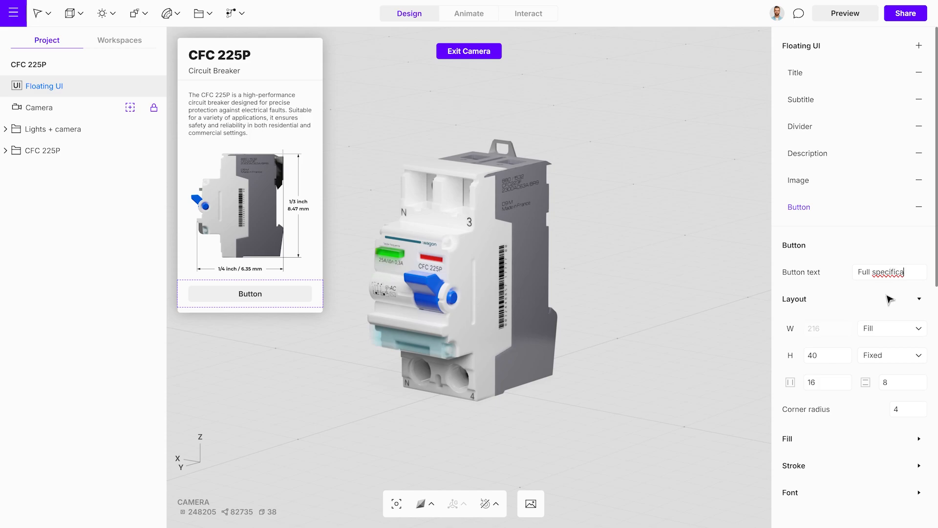
pyautogui.write('tions')
# Set the button's vertical padding to 0 and its height to 30.
pyautogui.click(899, 381)
pyautogui.write('0')
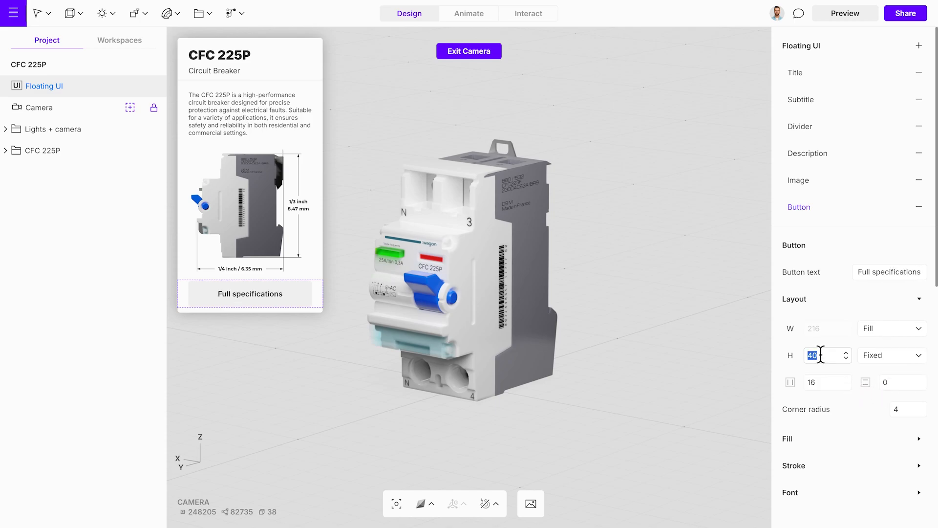
pyautogui.click(820, 354)
pyautogui.write('30')
# Set the button's default fill color to hex 5E8FFF.
pyautogui.scroll(-3, 827, 360)
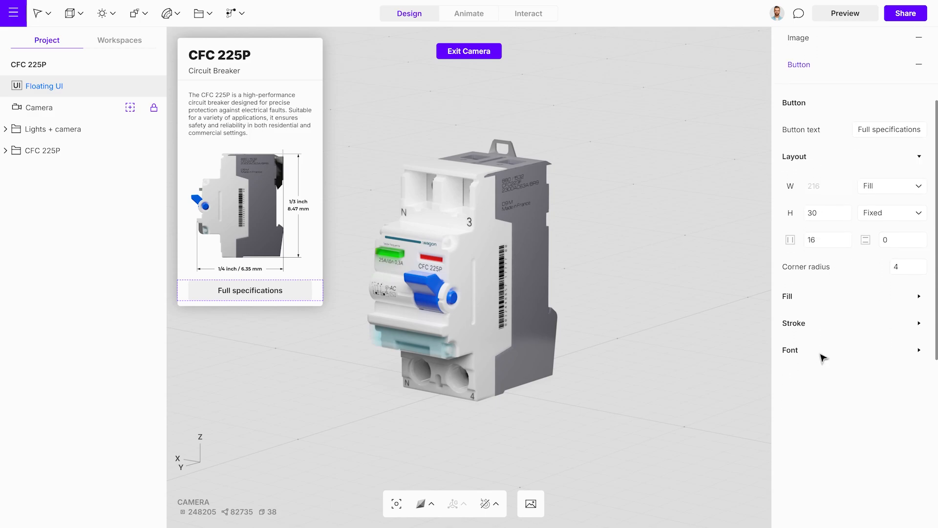
pyautogui.click(919, 297)
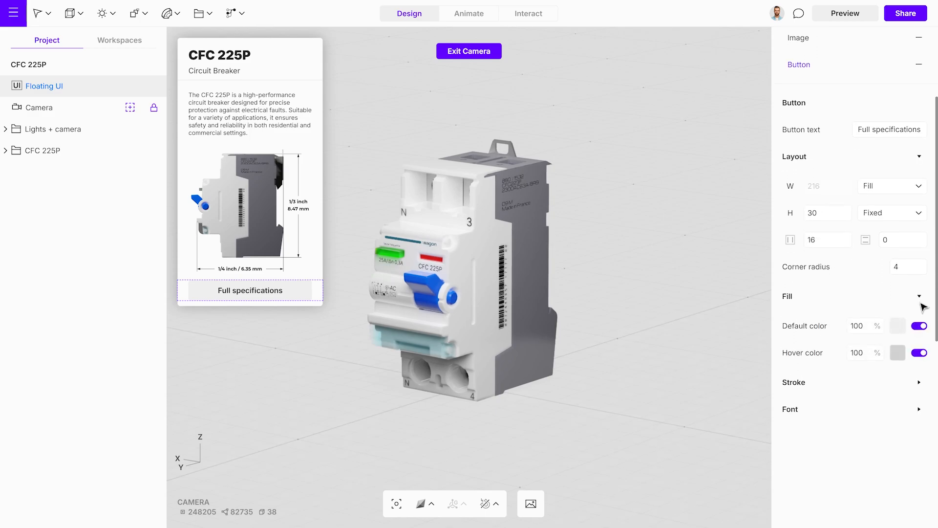
pyautogui.click(898, 330)
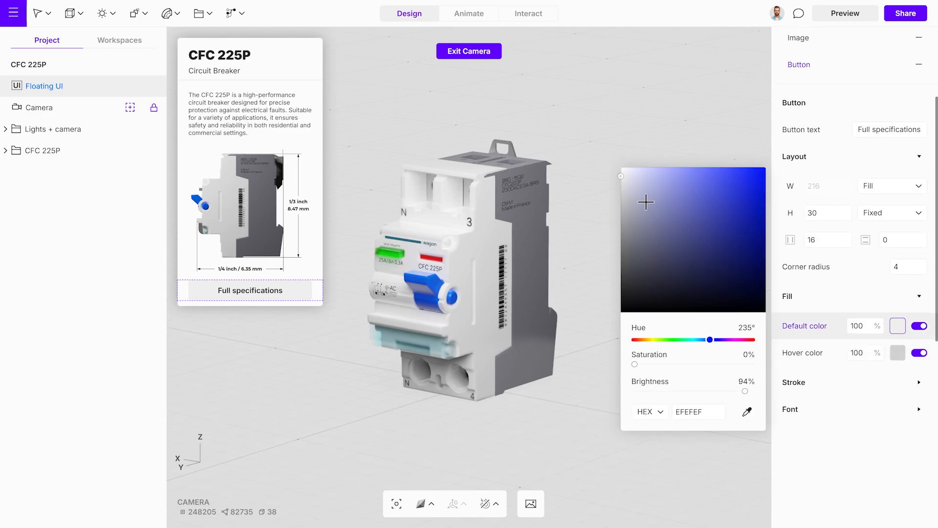
pyautogui.moveTo(645, 202); pyautogui.dragTo(732, 188)
pyautogui.moveTo(709, 339)
pyautogui.mouseDown()
pyautogui.moveTo(638, 339)
pyautogui.moveTo(717, 339)
pyautogui.mouseUp()
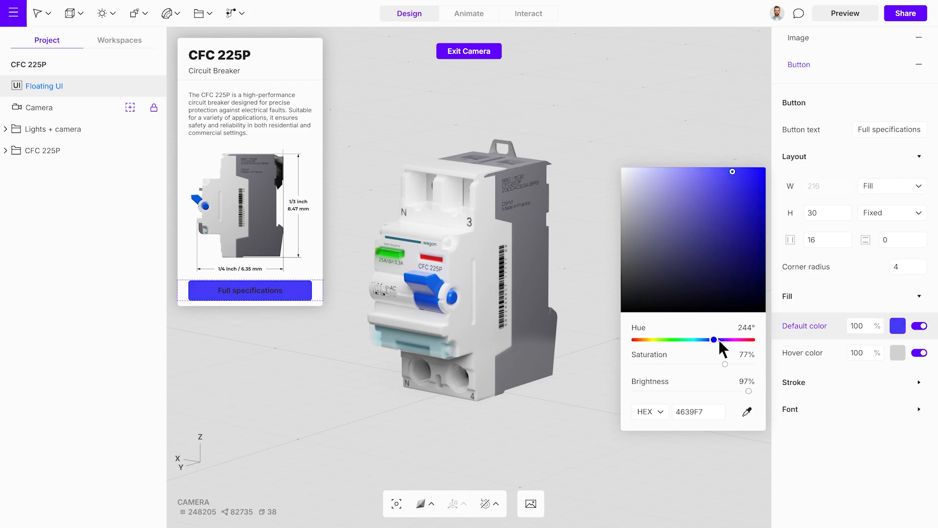
pyautogui.click(710, 411)
pyautogui.write('5E8FFF')
pyautogui.press('Return')
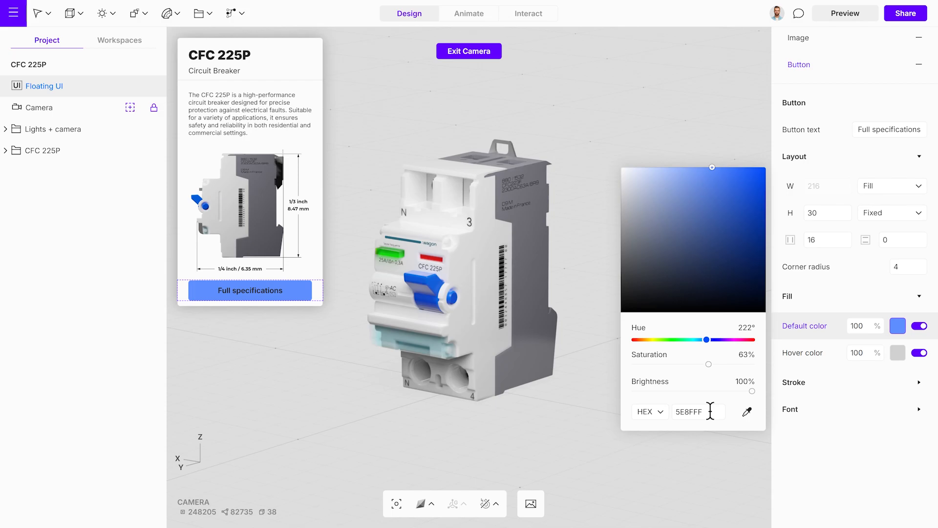
# Change the button font's default color to near-white FCFDFF.
pyautogui.click(918, 411)
pyautogui.scroll(-5, 919, 420)
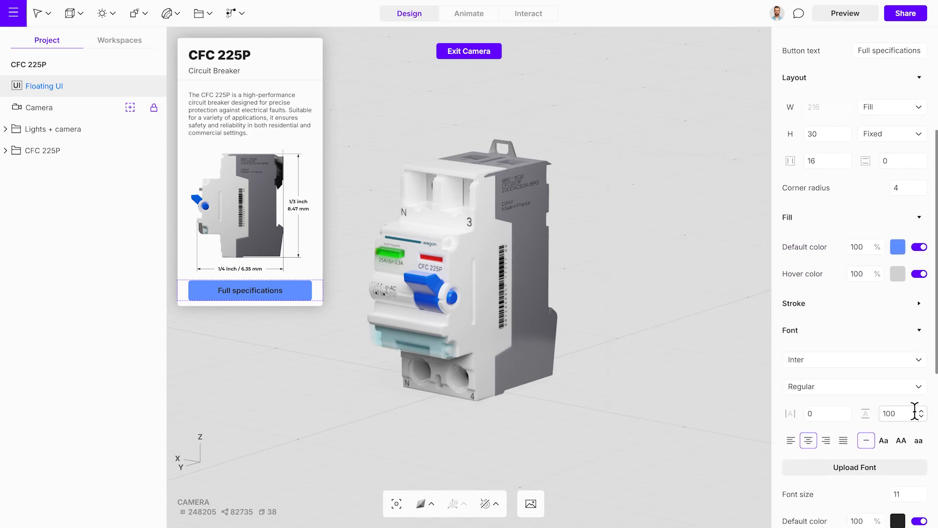
pyautogui.click(898, 478)
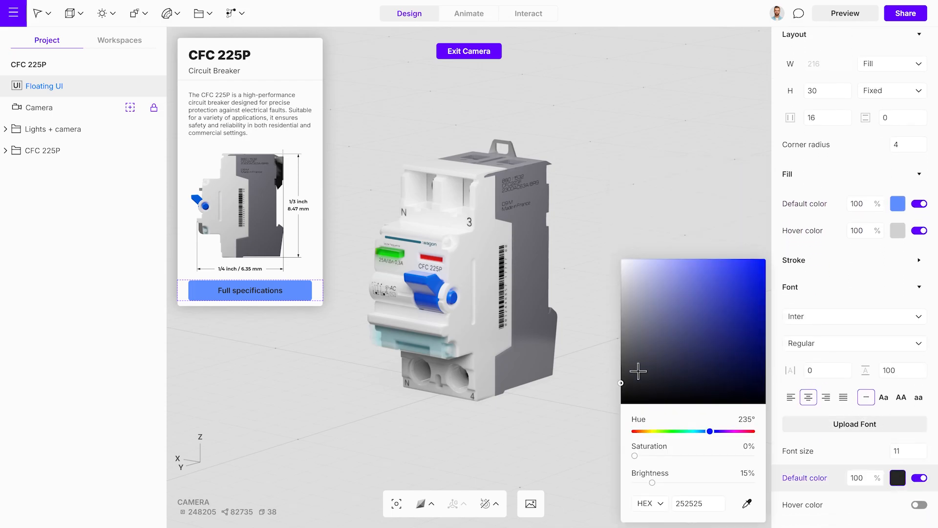
pyautogui.click(645, 290)
pyautogui.moveTo(645, 288); pyautogui.dragTo(624, 237)
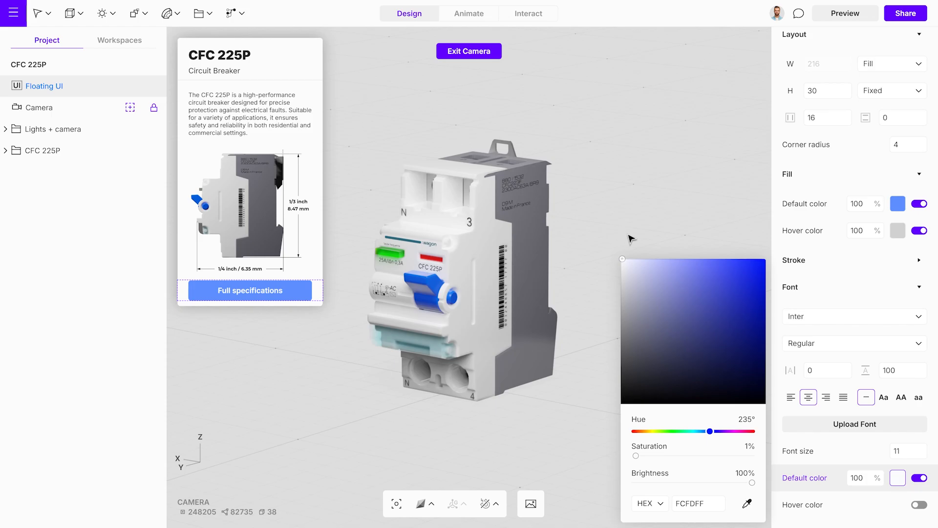
pyautogui.click(802, 188)
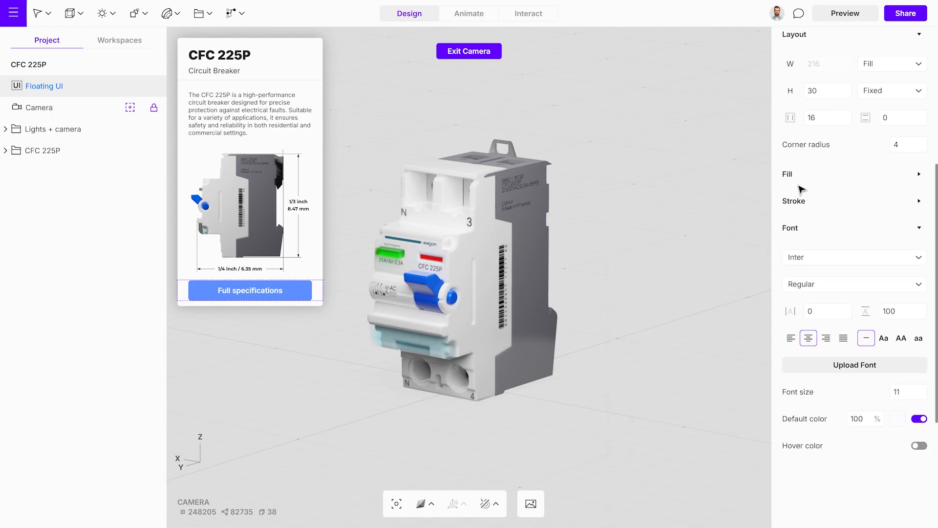
# Add a text element below the button reading "See full product specifications on our website.".
pyautogui.scroll(5, 801, 188)
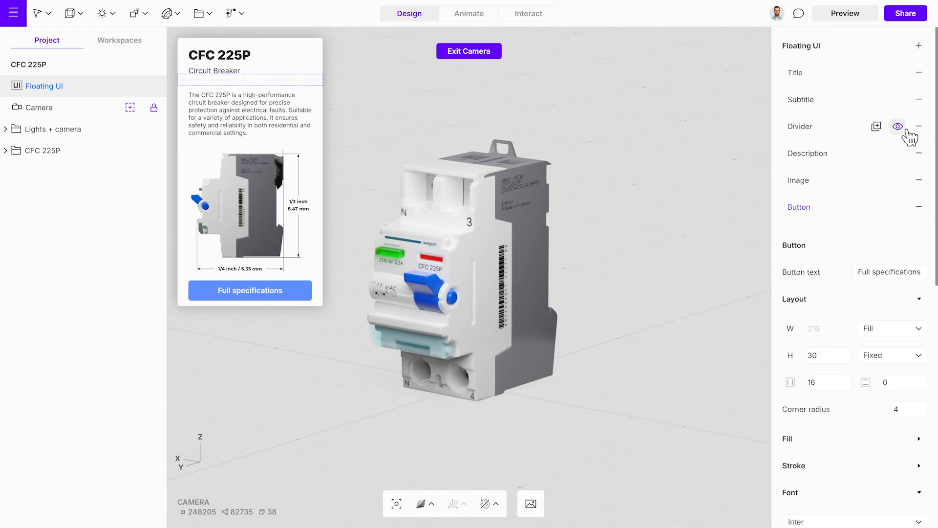
pyautogui.click(920, 47)
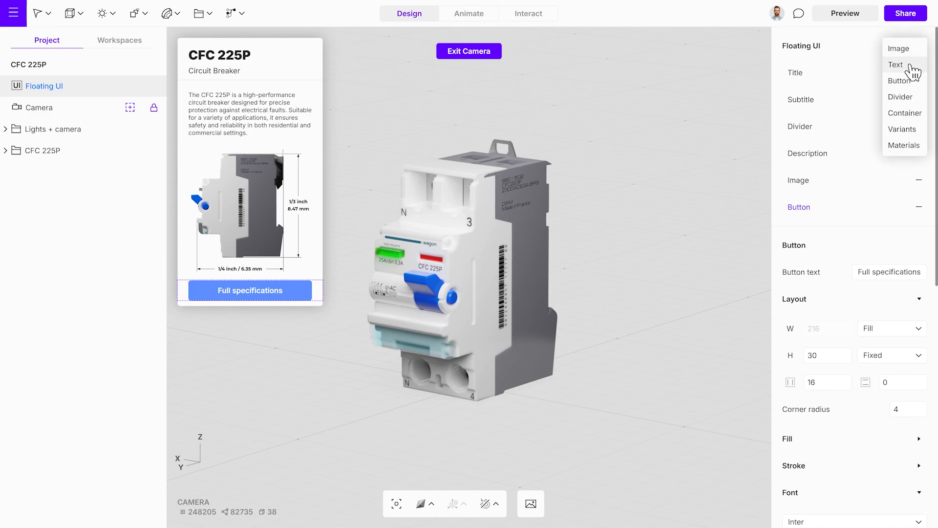
pyautogui.click(911, 69)
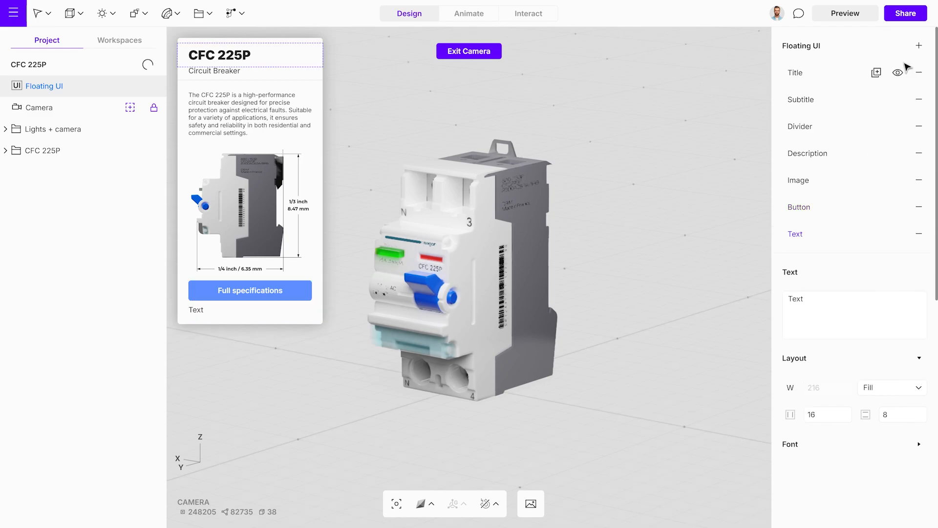
pyautogui.click(830, 307)
pyautogui.hotkey('ctrl', 'a')
pyautogui.write('See full p')
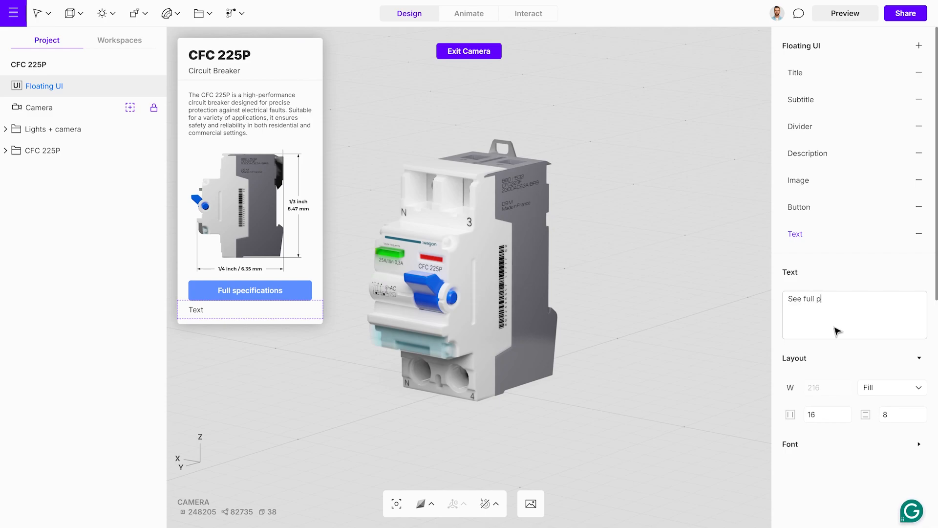
pyautogui.write('roduct specifications on our website.')
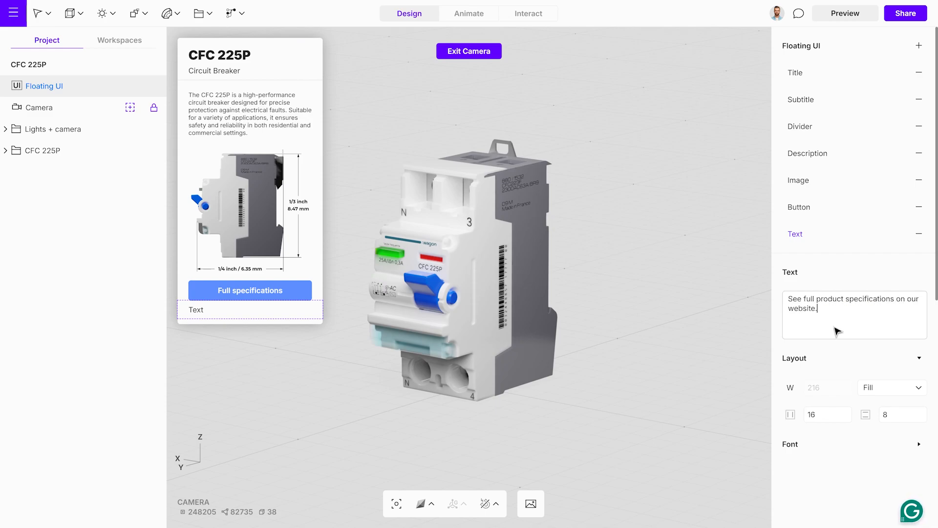
# Center the website note's text, with font size 9 and default color gray 919191.
pyautogui.scroll(-3, 836, 330)
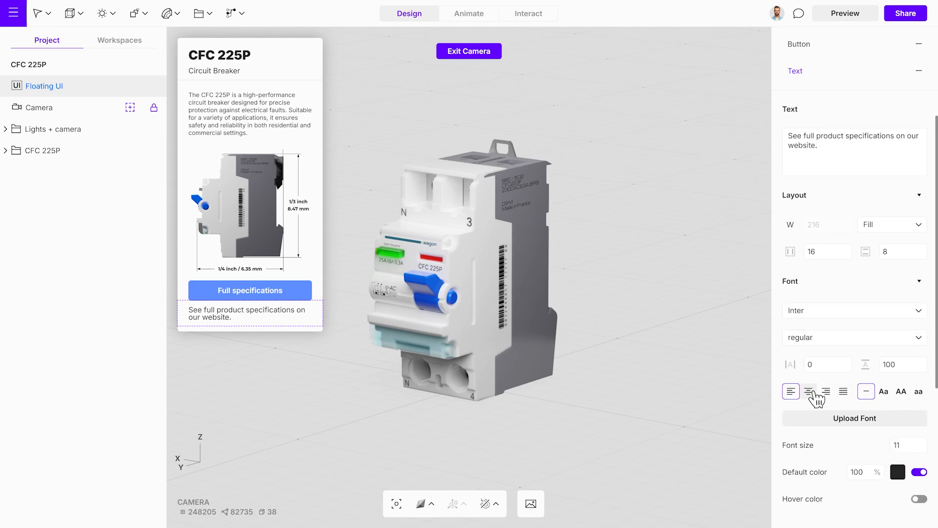
pyautogui.click(808, 392)
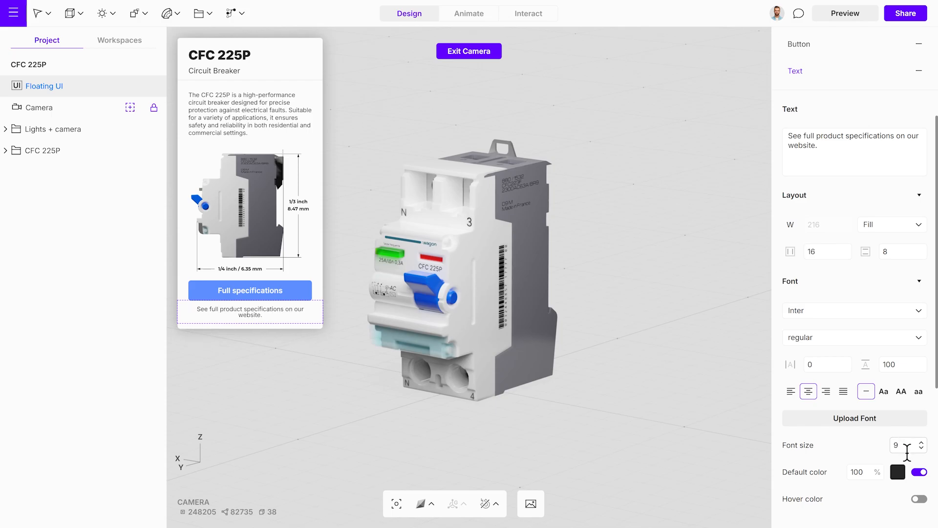
pyautogui.click(898, 472)
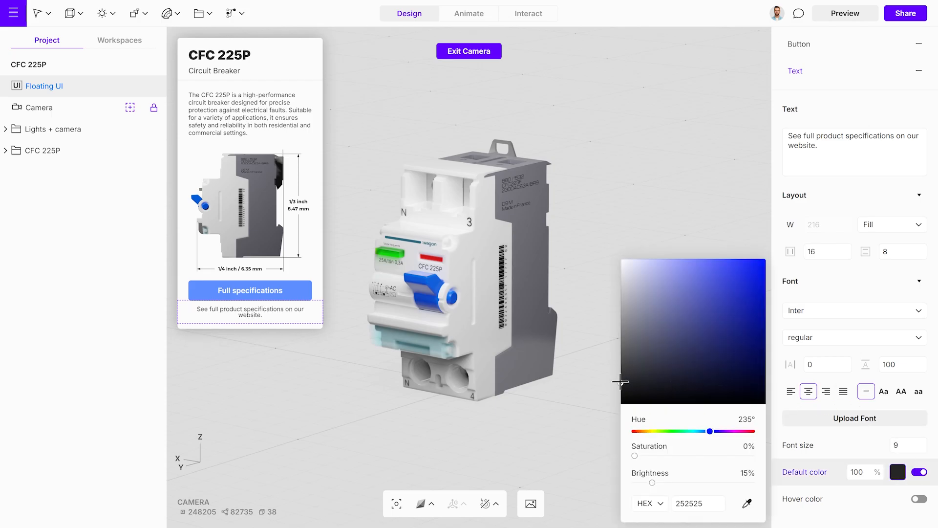
pyautogui.moveTo(620, 383); pyautogui.dragTo(618, 321)
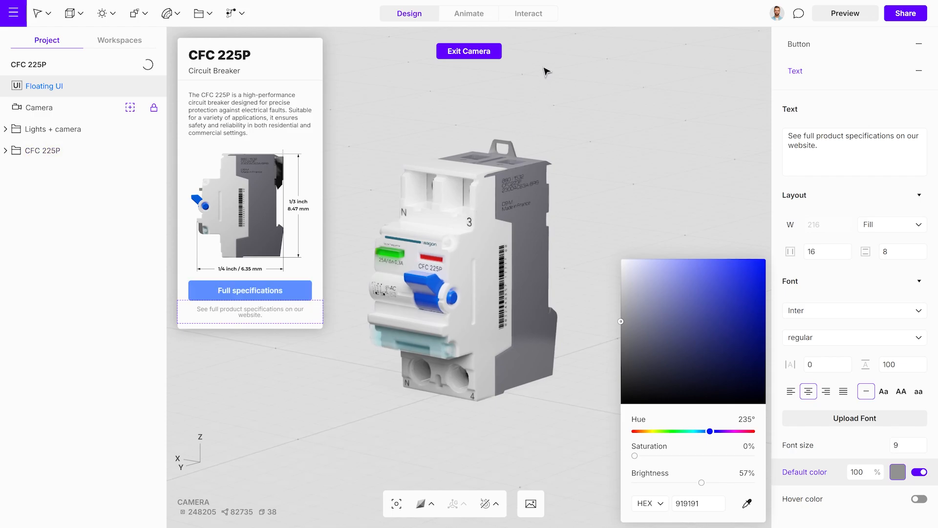
# Create a new interaction for the Floating UI and name it Open link.
pyautogui.click(540, 16)
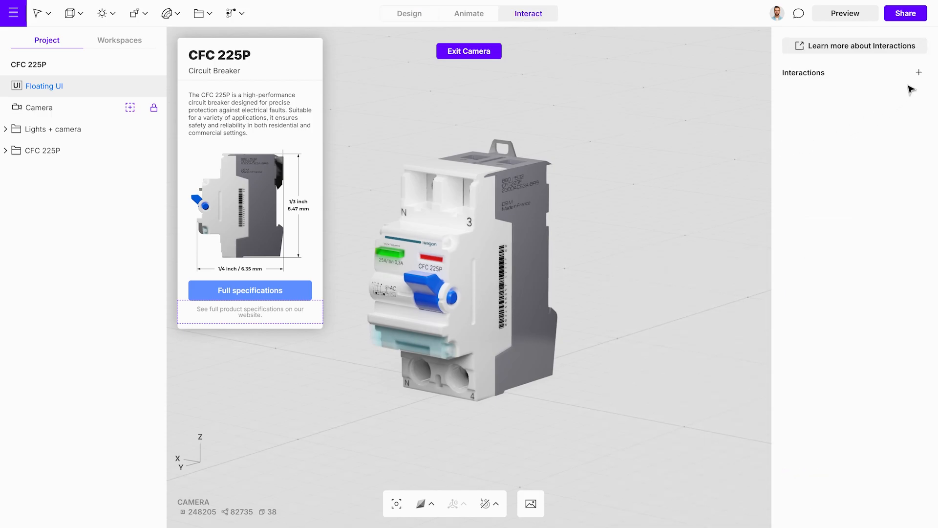
pyautogui.click(919, 73)
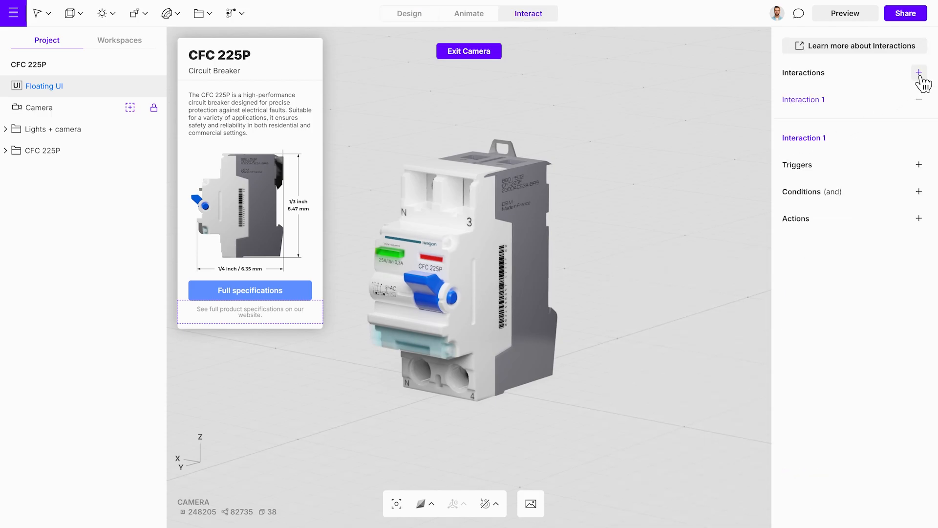
pyautogui.doubleClick(816, 101)
pyautogui.write('Open ')
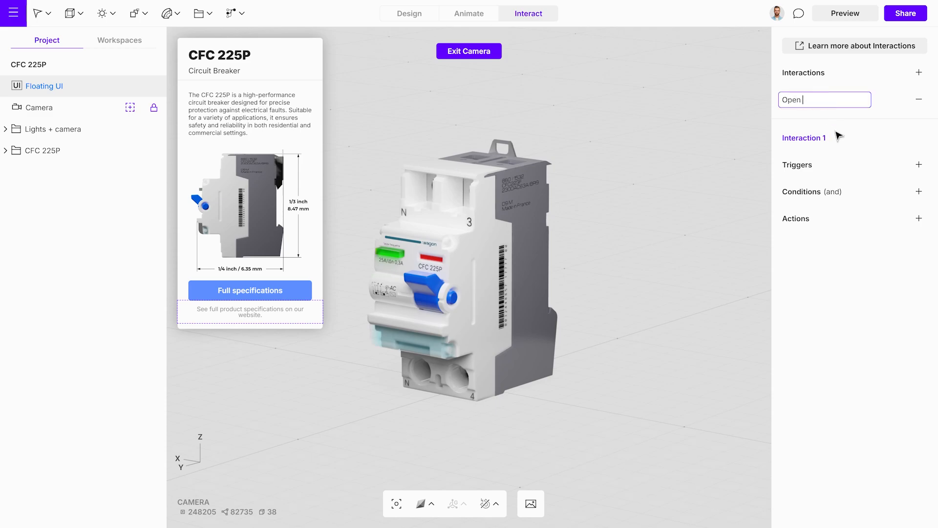
pyautogui.write('link')
pyautogui.press('Return')
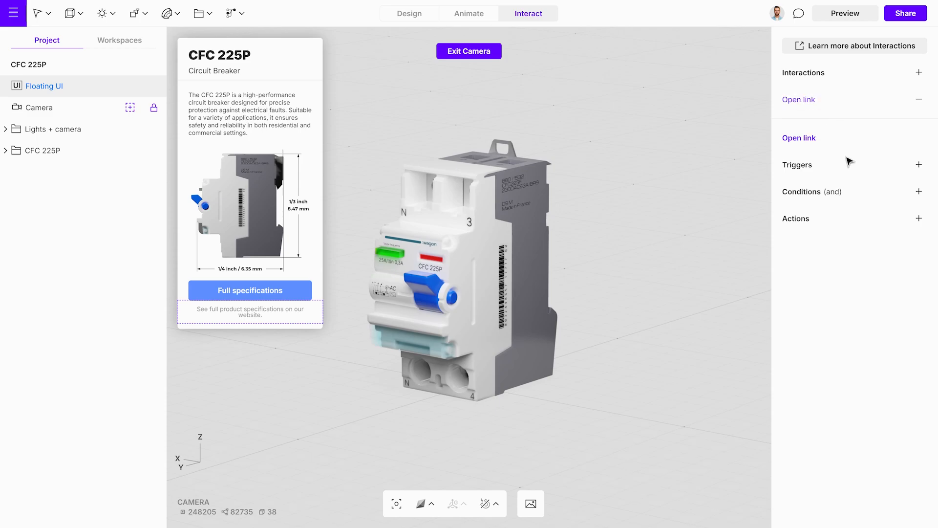
# Add an On click trigger to the interaction, with Floating UI as parent and its Button as target.
pyautogui.click(919, 165)
pyautogui.click(900, 184)
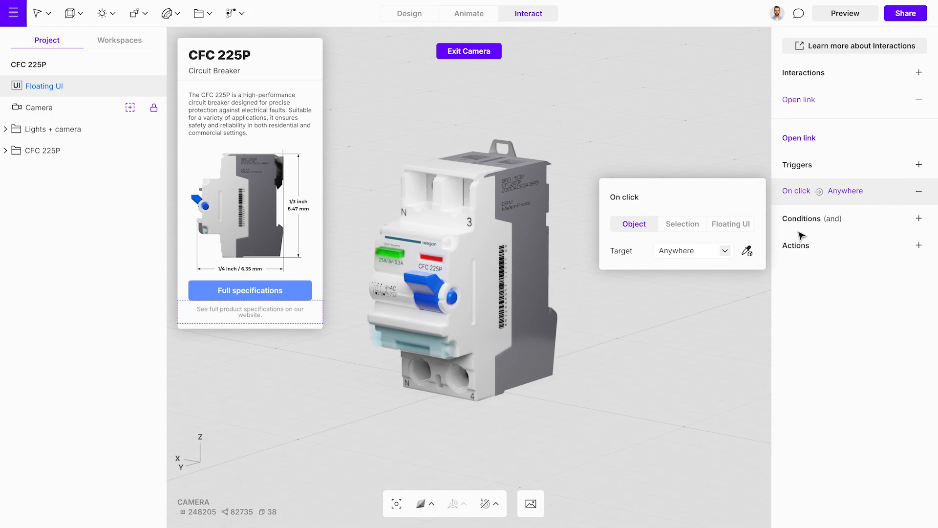
pyautogui.click(739, 234)
pyautogui.click(743, 254)
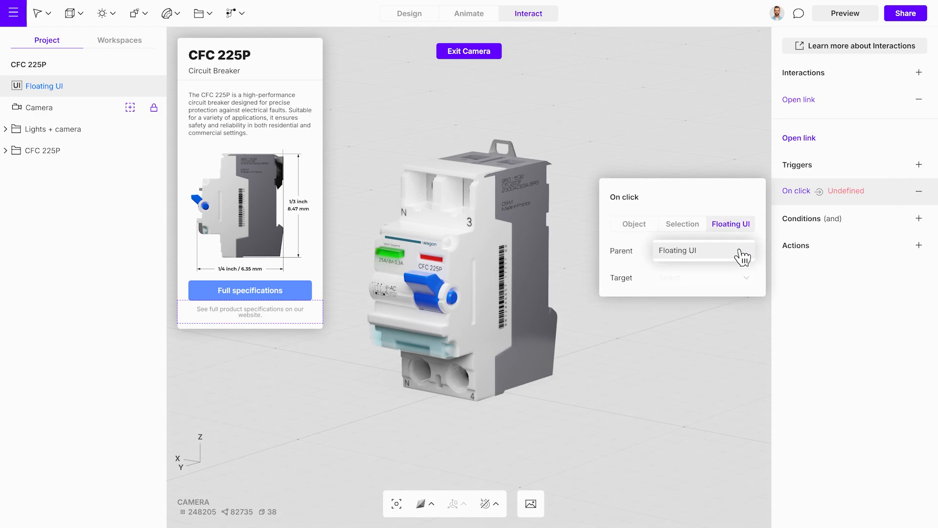
pyautogui.click(741, 251)
pyautogui.click(733, 283)
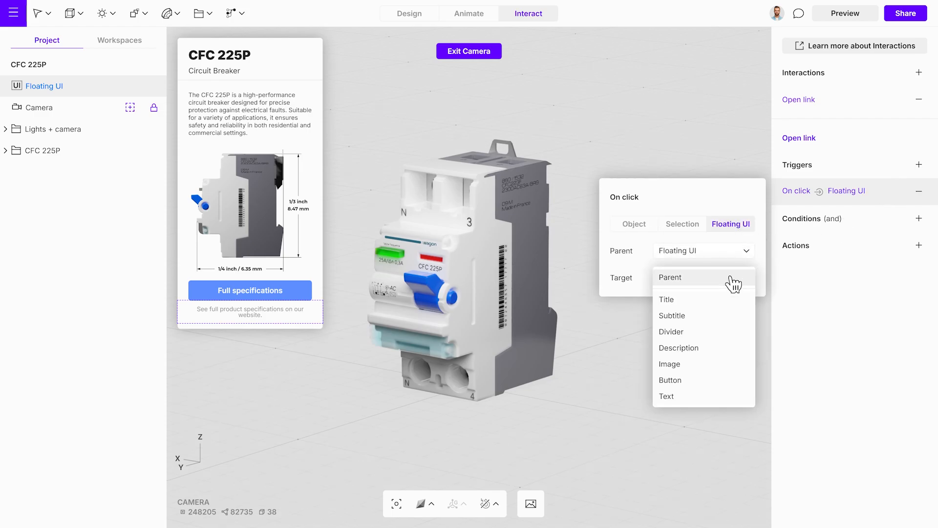
pyautogui.click(705, 381)
# Add an Open Link action to the interaction and paste the breakerhub.com product URL as its link.
pyautogui.click(918, 246)
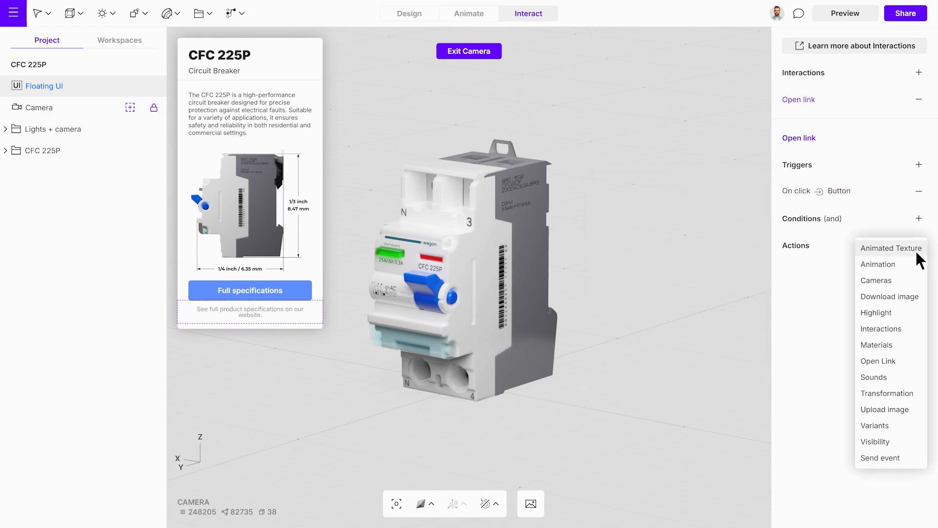
pyautogui.click(887, 364)
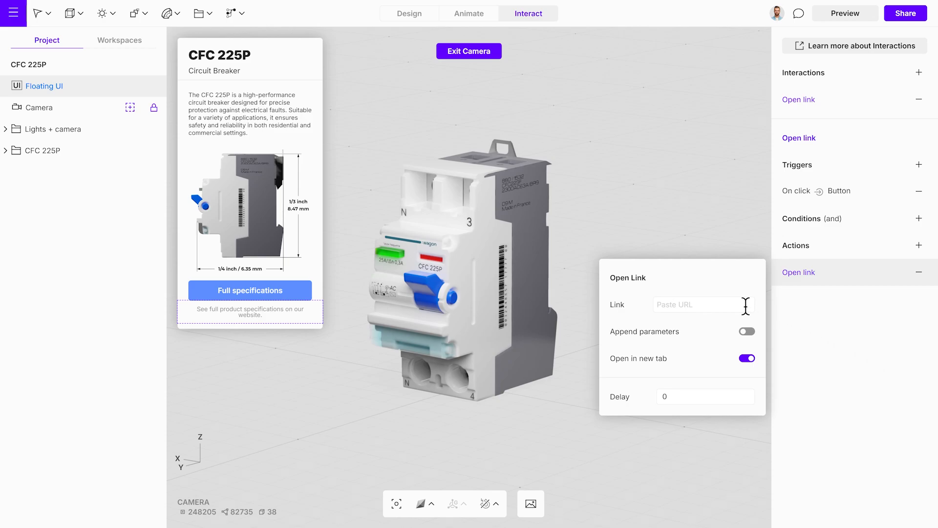
pyautogui.click(693, 304)
pyautogui.hotkey('ctrl', 'v')
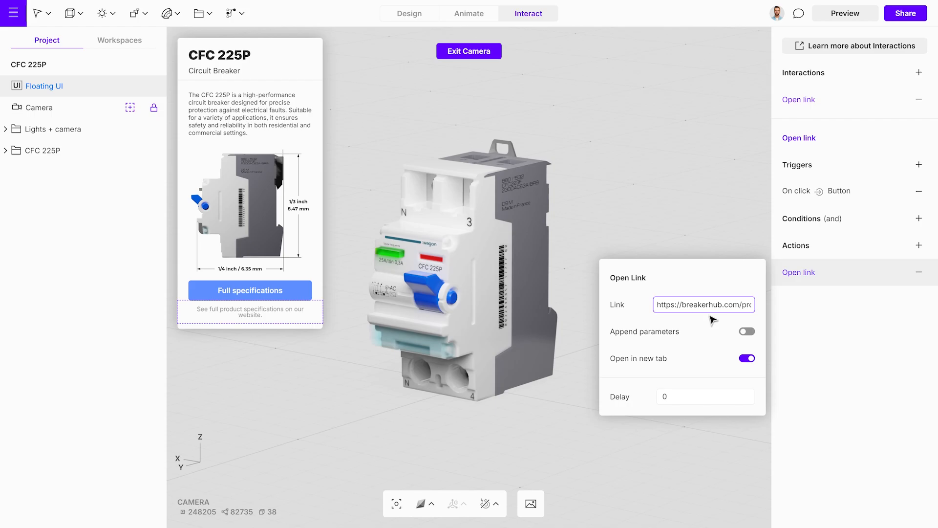
# Preview the scene, orbit the breaker, and test the Full specifications button by viewing the product page it opens.
pyautogui.click(852, 18)
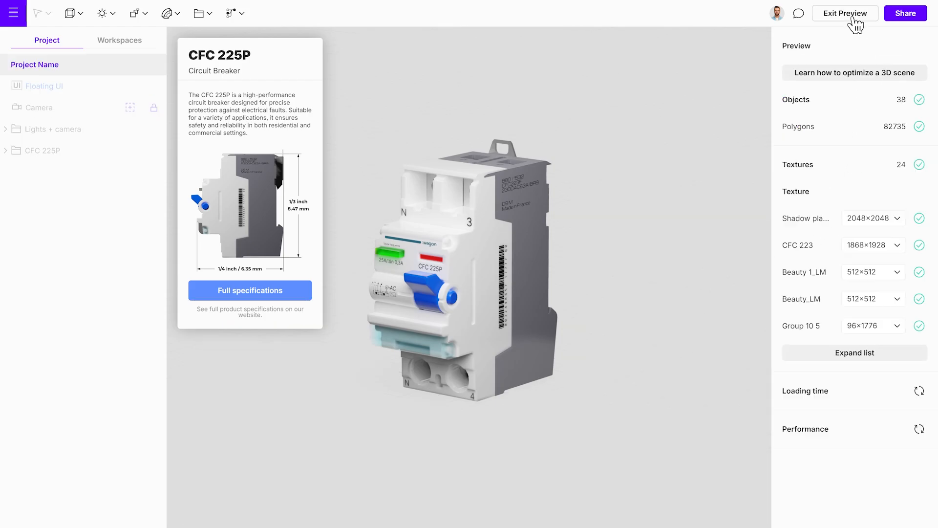
pyautogui.moveTo(361, 333); pyautogui.dragTo(506, 323)
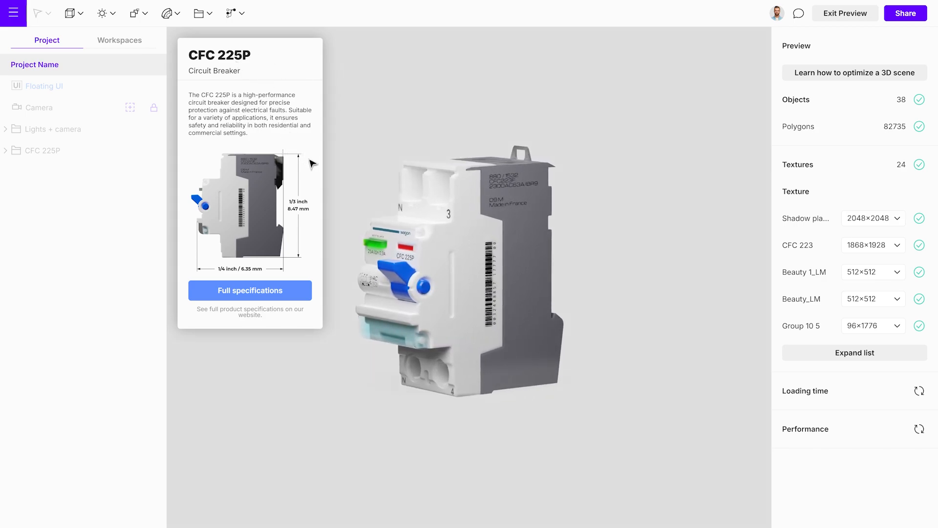
pyautogui.click(250, 299)
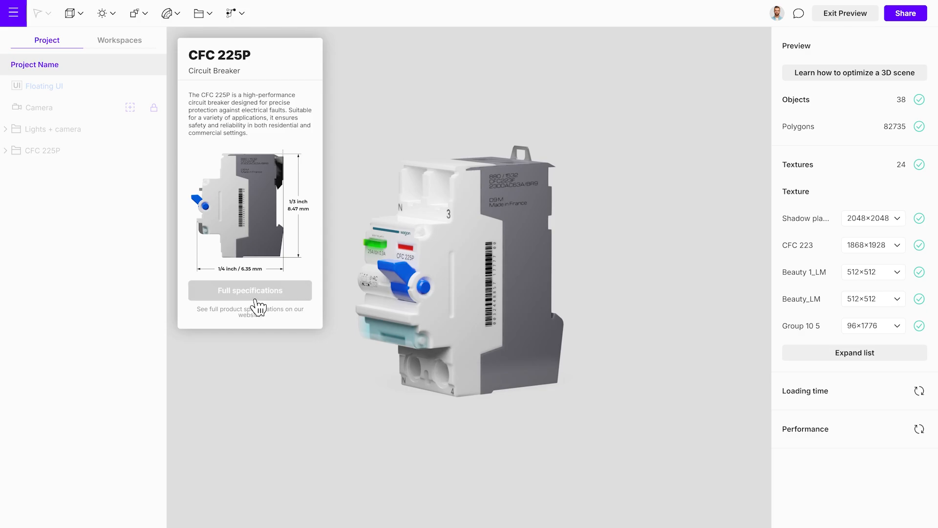
pyautogui.scroll(-4, 469, 264)
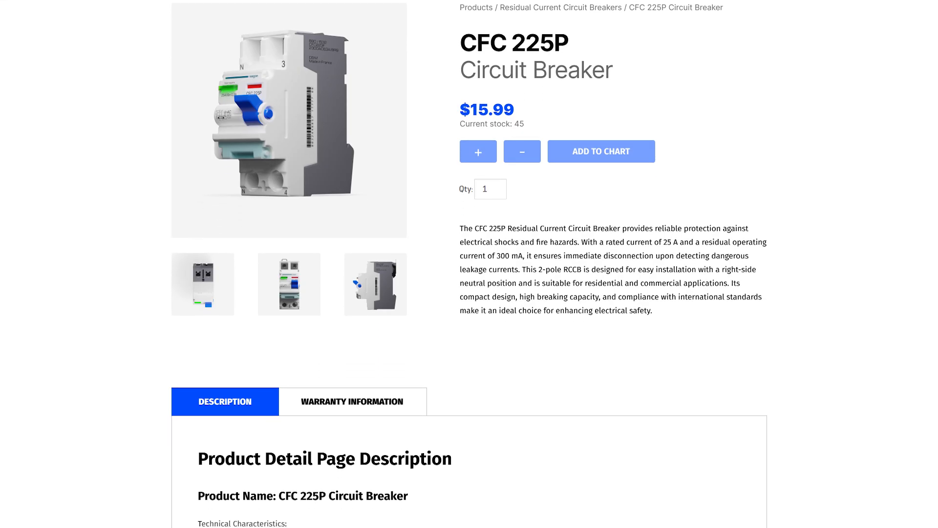
pyautogui.scroll(-2, 470, 264)
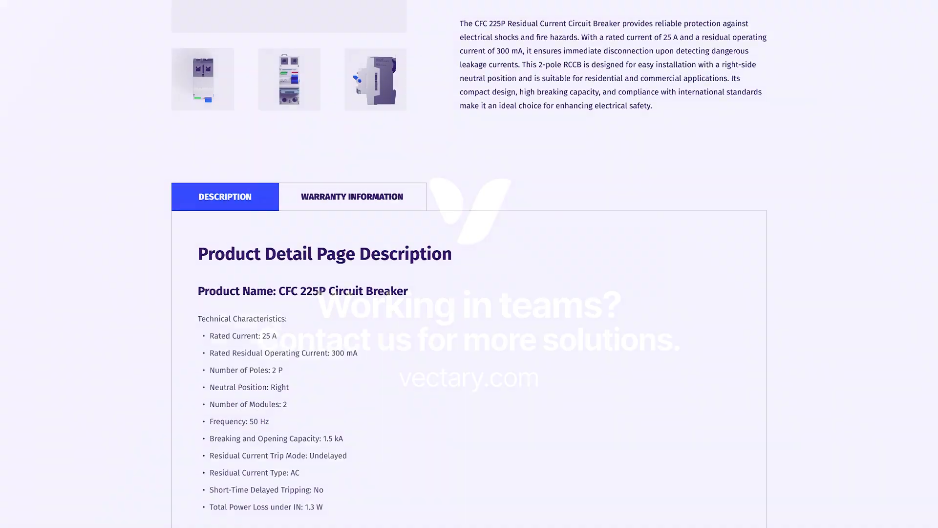